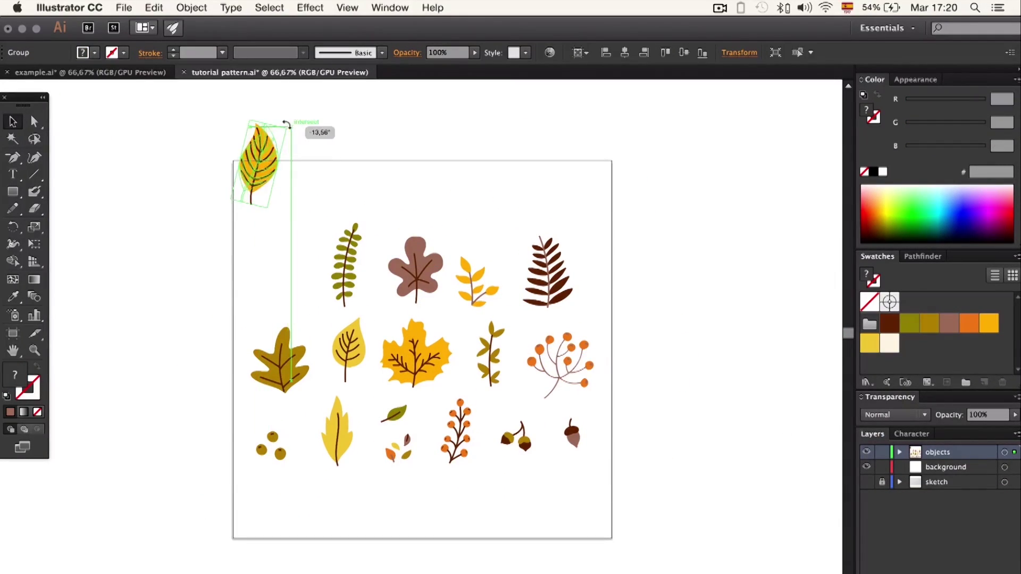
- Move the brown lobed leaf and the green sprig onto the artboard's top edge and rotate them to fit beside the first leaf
{"action": "left_click_drag", "start_coordinate": [415, 266], "coordinate": [348, 165]}
{"action": "left_click_drag", "start_coordinate": [382, 202], "coordinate": [381, 133]}
{"action": "left_click", "coordinate": [295, 186]}
{"action": "mouse_move", "coordinate": [314, 236]}
{"action": "left_mouse_down"}
{"action": "mouse_move", "coordinate": [295, 242]}
{"action": "mouse_move", "coordinate": [320, 234]}
{"action": "left_mouse_up"}
{"action": "left_click", "coordinate": [345, 157]}
- Continue the row across the artboard's top edge with the yellow sprig, dark brown fern, orange berry branch and single acorn, rotated to fit
{"action": "left_click_drag", "start_coordinate": [465, 273], "coordinate": [431, 186]}
{"action": "left_click_drag", "start_coordinate": [572, 309], "coordinate": [449, 143]}
{"action": "left_click", "coordinate": [559, 331]}
{"action": "left_click_drag", "start_coordinate": [559, 331], "coordinate": [503, 152]}
{"action": "left_click_drag", "start_coordinate": [574, 422], "coordinate": [590, 168]}
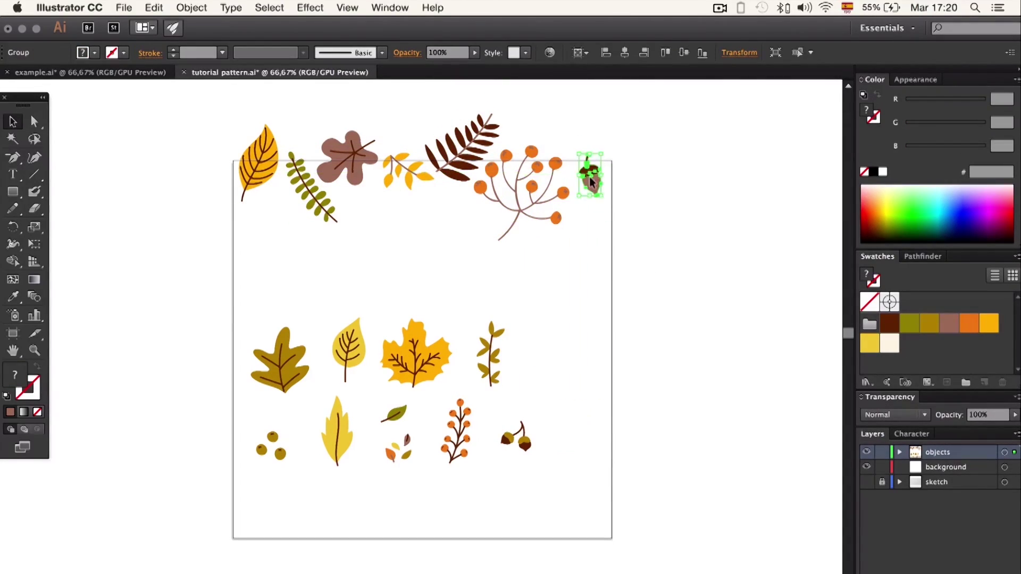
{"action": "left_click", "coordinate": [420, 351]}
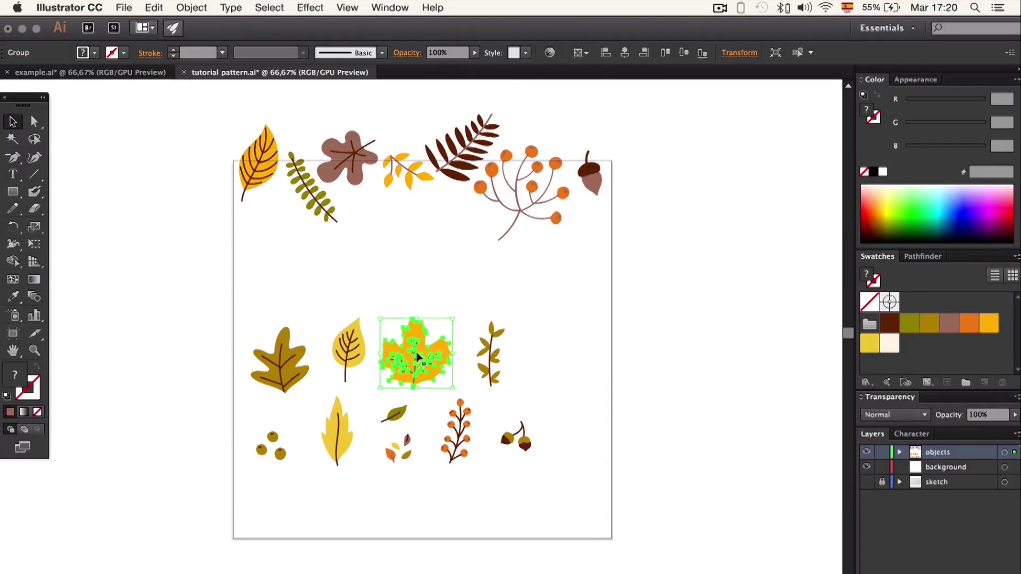
{"action": "left_click_drag", "start_coordinate": [420, 351], "coordinate": [427, 348]}
- Duplicate the top-edge row of plants in place and move the copy 0 px horizontally and 800 px vertically
{"action": "left_click_drag", "start_coordinate": [237, 222], "coordinate": [237, 222]}
{"action": "left_click_drag", "start_coordinate": [332, 169], "coordinate": [342, 164]}
{"action": "right_click", "coordinate": [345, 165]}
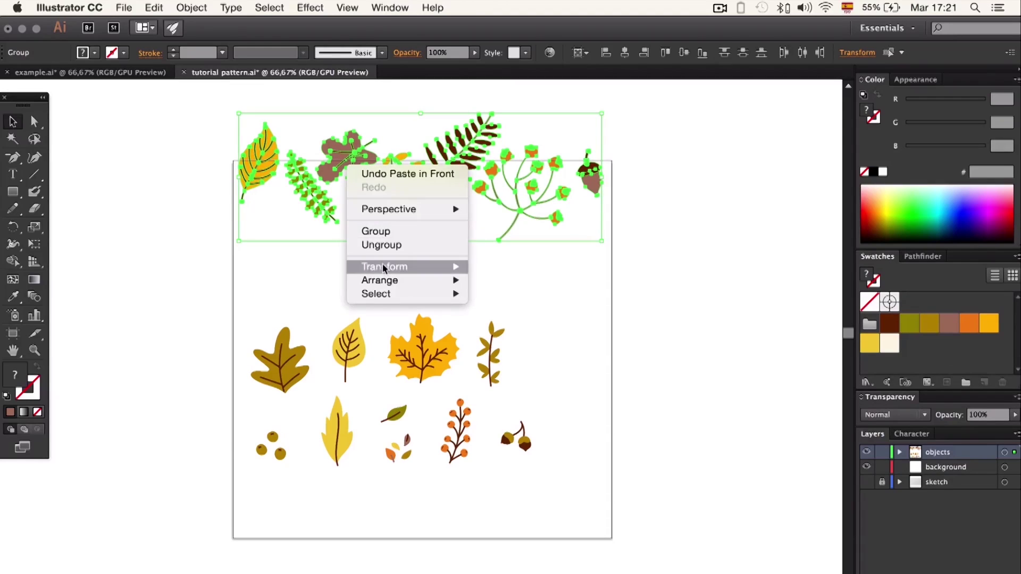
{"action": "mouse_move", "coordinate": [384, 268]}
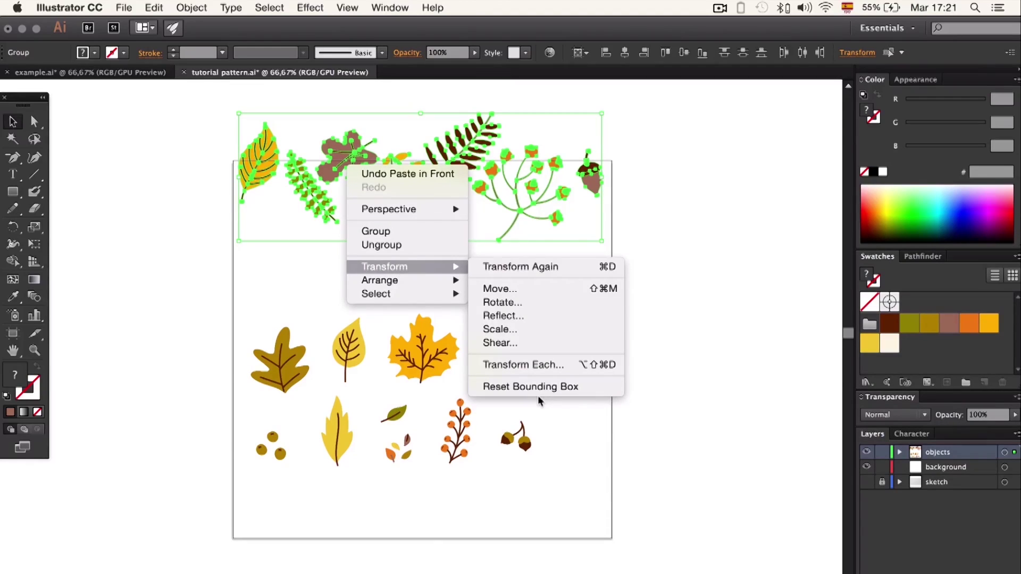
{"action": "left_click", "coordinate": [535, 288]}
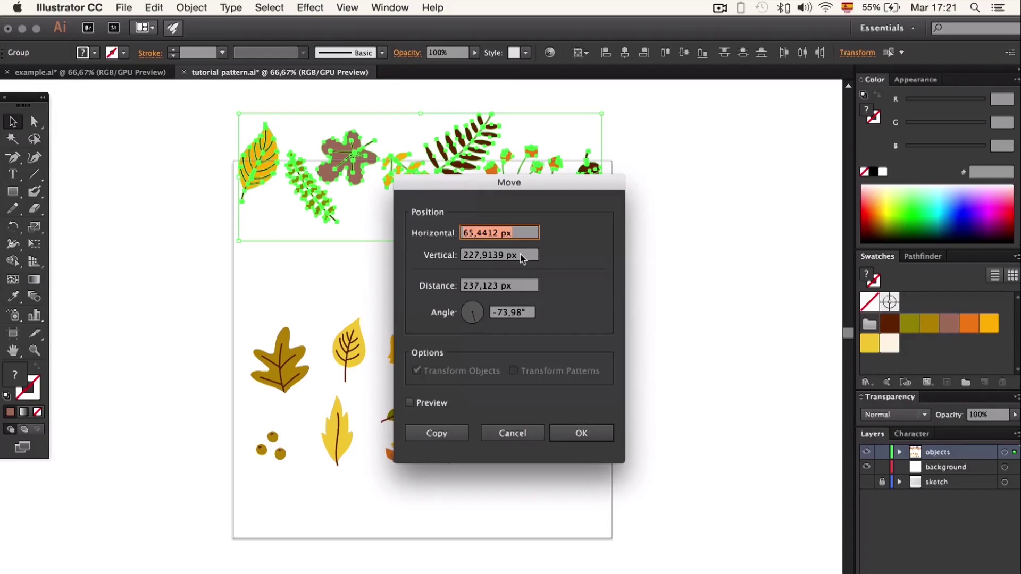
{"action": "key", "text": "Tab"}
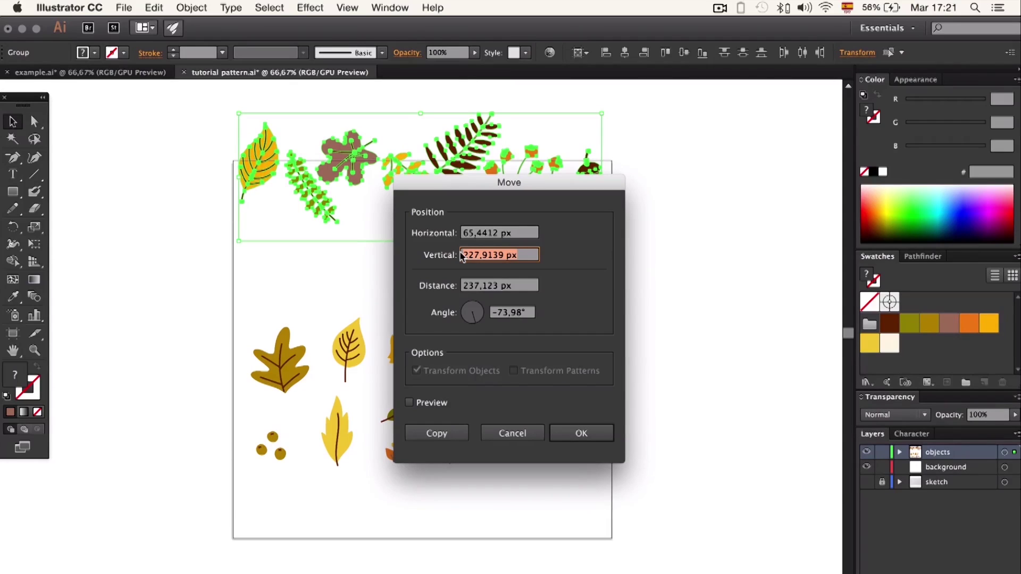
{"action": "left_click", "coordinate": [440, 405]}
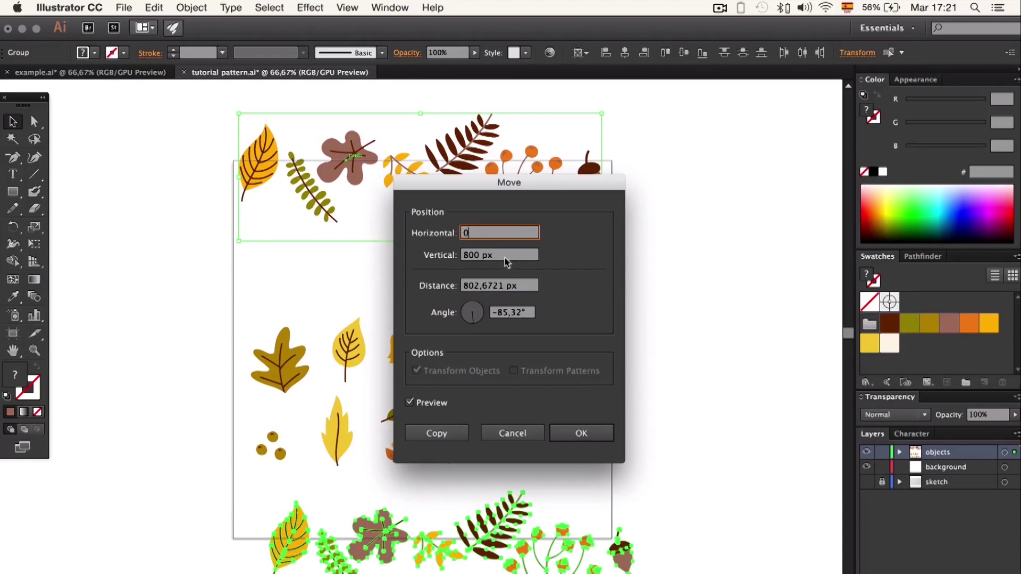
{"action": "left_click", "coordinate": [506, 256]}
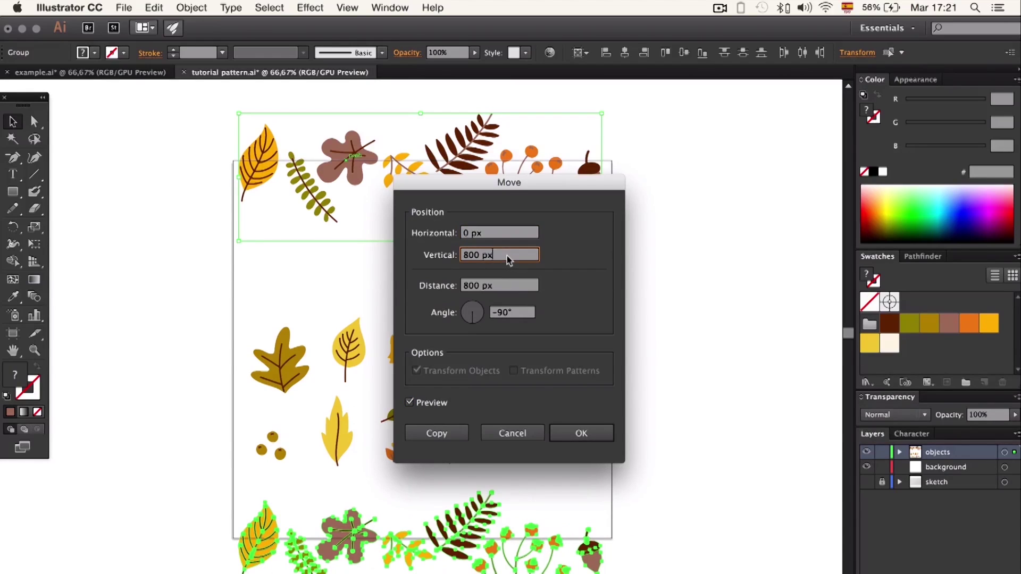
{"action": "left_click", "coordinate": [595, 435]}
{"action": "left_click", "coordinate": [559, 417]}
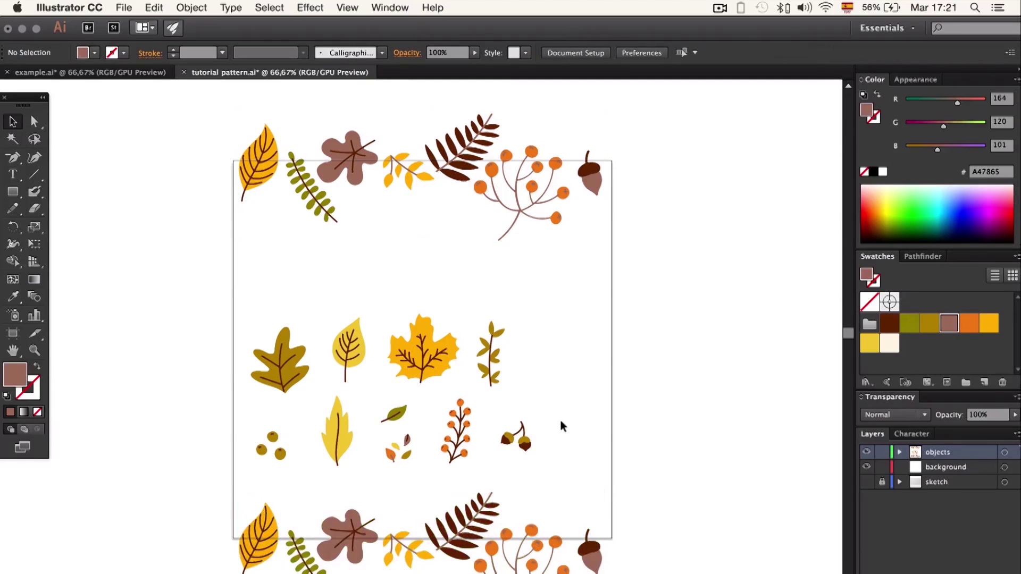
- Rotate the yellow-orange maple leaf and place it across the artboard's left edge
{"action": "left_click", "coordinate": [426, 343]}
{"action": "left_click", "coordinate": [426, 343]}
{"action": "left_click_drag", "start_coordinate": [418, 359], "coordinate": [426, 238]}
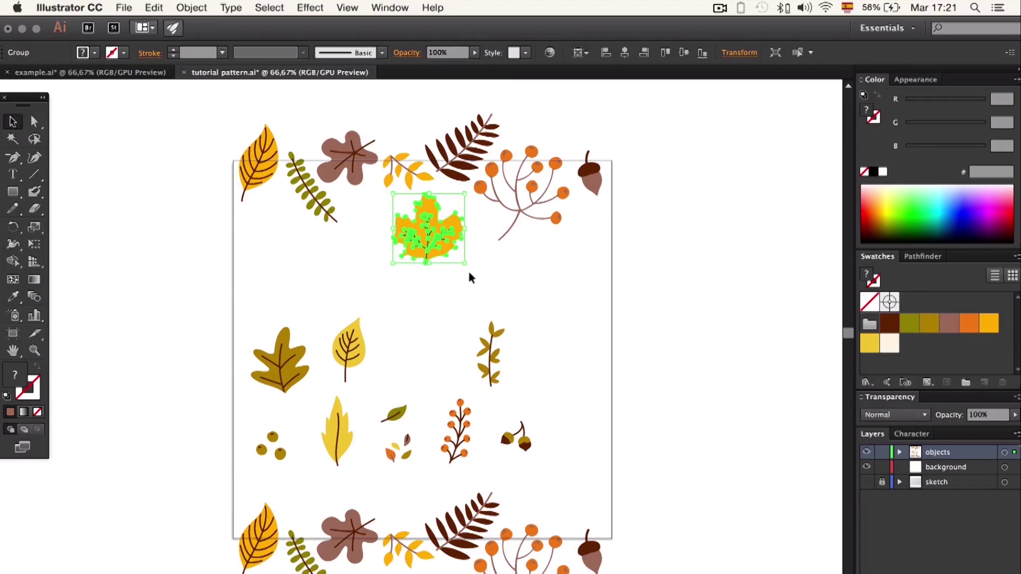
{"action": "left_click_drag", "start_coordinate": [468, 267], "coordinate": [452, 286]}
{"action": "left_click_drag", "start_coordinate": [425, 226], "coordinate": [223, 285]}
- Place a rotated copy of the yellow leaf and the small green leaf across the left edge above the maple leaf
{"action": "left_click_drag", "start_coordinate": [349, 355], "coordinate": [225, 239]}
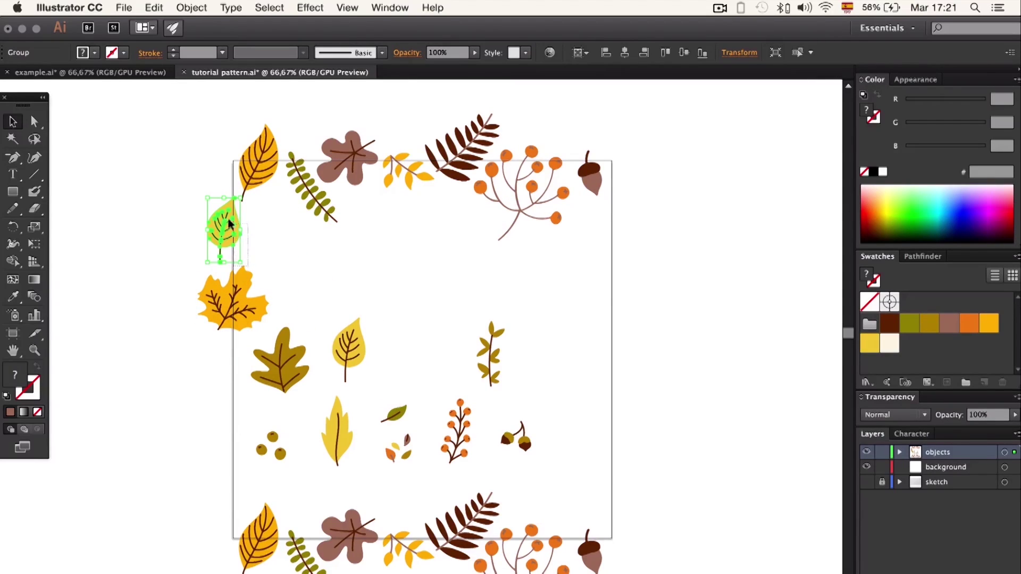
{"action": "left_click_drag", "start_coordinate": [255, 256], "coordinate": [263, 231]}
{"action": "left_click_drag", "start_coordinate": [393, 409], "coordinate": [232, 244]}
{"action": "left_click", "coordinate": [213, 298], "text": "shift"}
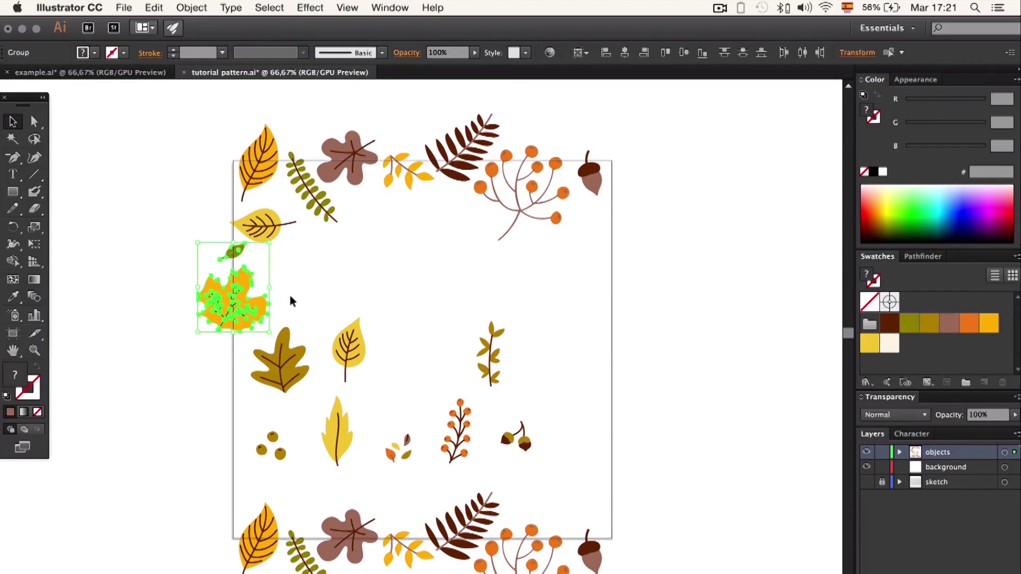
- Rotate and place the oak leaf, the serrated yellow leaf and the red berry sprig across the left edge below the maple leaf
{"action": "left_click_drag", "start_coordinate": [266, 367], "coordinate": [237, 385]}
{"action": "left_click_drag", "start_coordinate": [270, 344], "coordinate": [281, 404]}
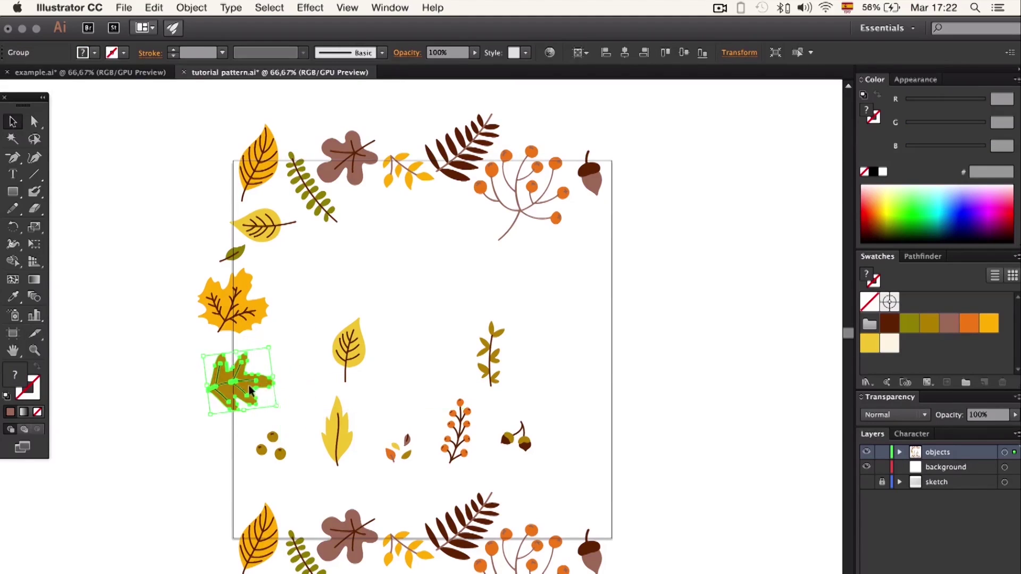
{"action": "left_click", "coordinate": [331, 429]}
{"action": "left_click_drag", "start_coordinate": [317, 464], "coordinate": [313, 468]}
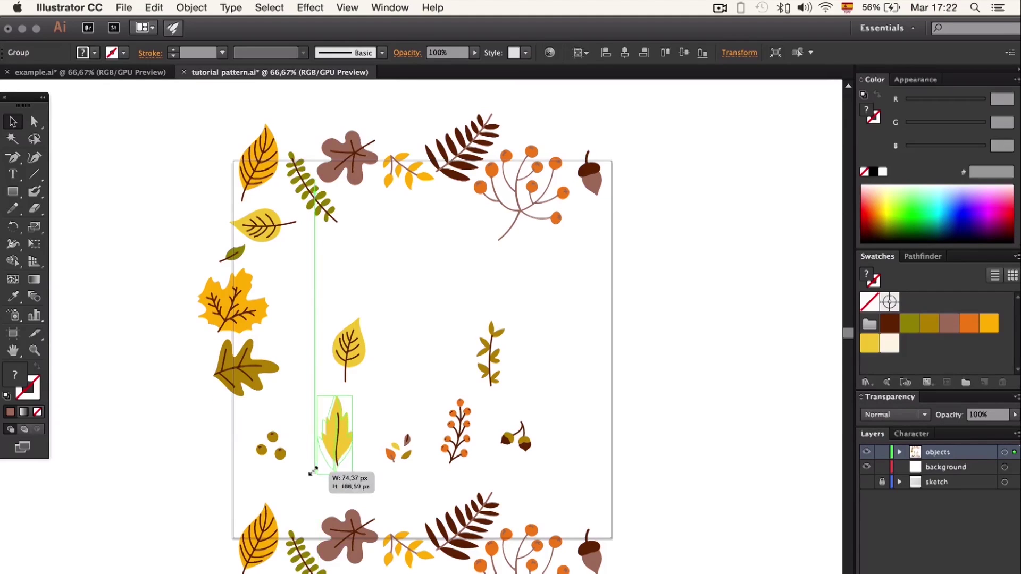
{"action": "left_click_drag", "start_coordinate": [339, 435], "coordinate": [196, 445]}
{"action": "left_click_drag", "start_coordinate": [226, 482], "coordinate": [219, 422]}
{"action": "left_click", "coordinate": [451, 410]}
{"action": "left_click_drag", "start_coordinate": [456, 396], "coordinate": [252, 476]}
- Move the three olive berries inward and place the small orange leaf, rotated, between the serrated yellow leaf and the berry sprig
{"action": "left_click_drag", "start_coordinate": [286, 424], "coordinate": [346, 392]}
{"action": "left_click", "coordinate": [399, 449]}
{"action": "left_click_drag", "start_coordinate": [399, 435], "coordinate": [398, 414]}
{"action": "left_click", "coordinate": [383, 421]}
{"action": "double_click", "coordinate": [384, 444]}
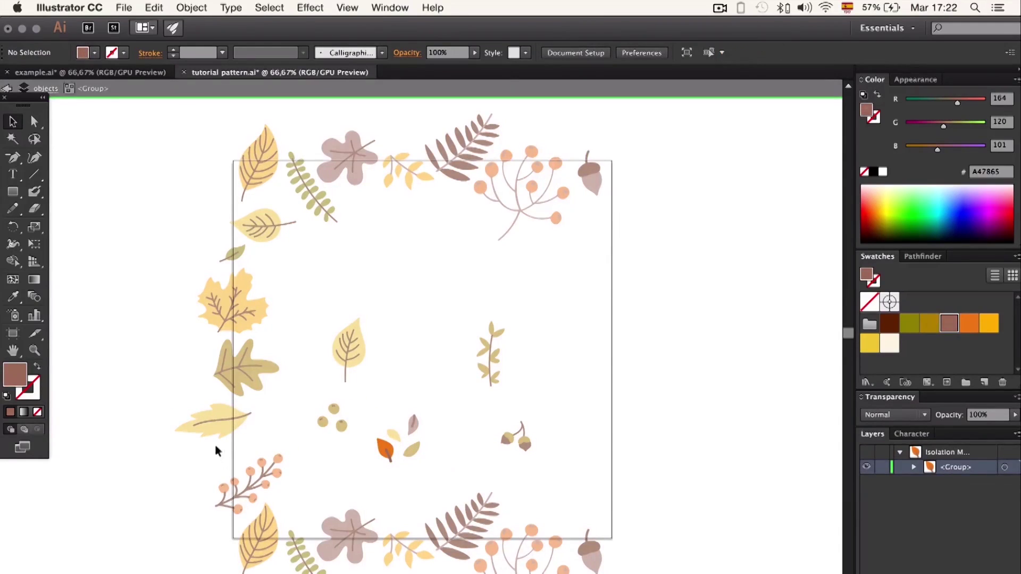
{"action": "double_click", "coordinate": [326, 417]}
{"action": "left_click_drag", "start_coordinate": [378, 444], "coordinate": [241, 440]}
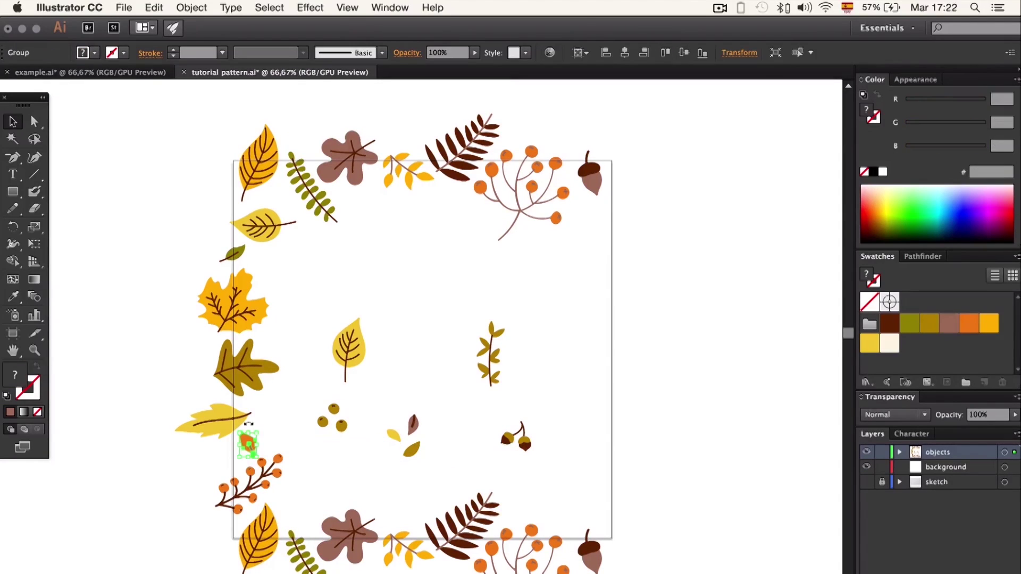
{"action": "left_click", "coordinate": [285, 385]}
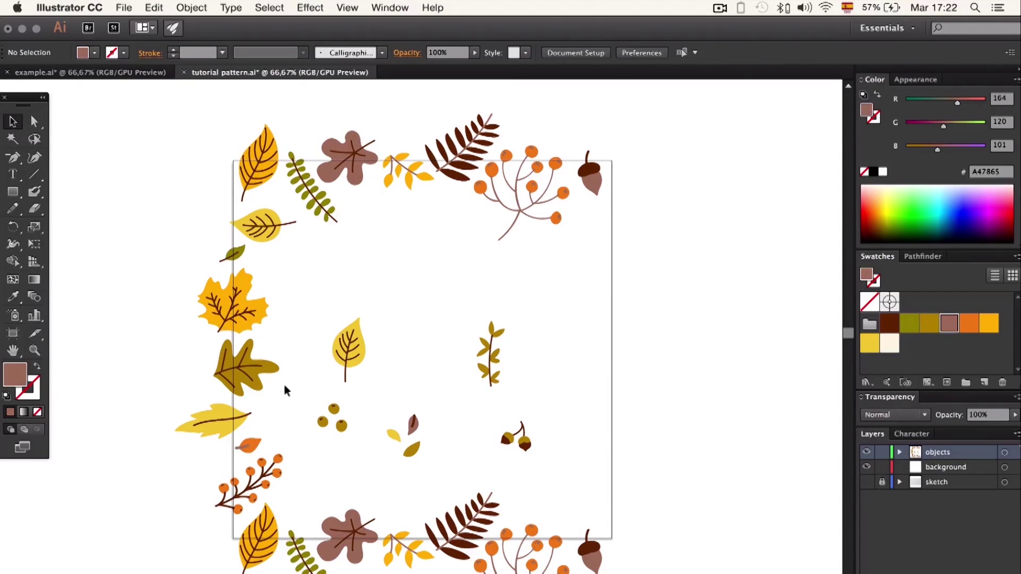
- Duplicate the left-edge plants, except the small orange leaf, and move the copy 800 px horizontally and 0 px vertically
{"action": "left_click_drag", "start_coordinate": [161, 117], "coordinate": [226, 512]}
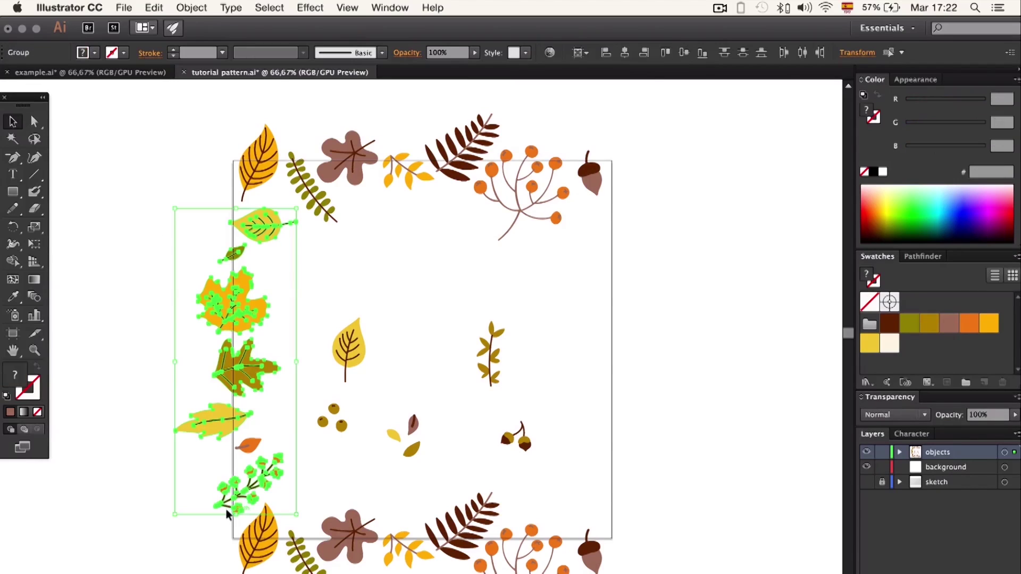
{"action": "right_click", "coordinate": [202, 435]}
{"action": "mouse_move", "coordinate": [248, 538]}
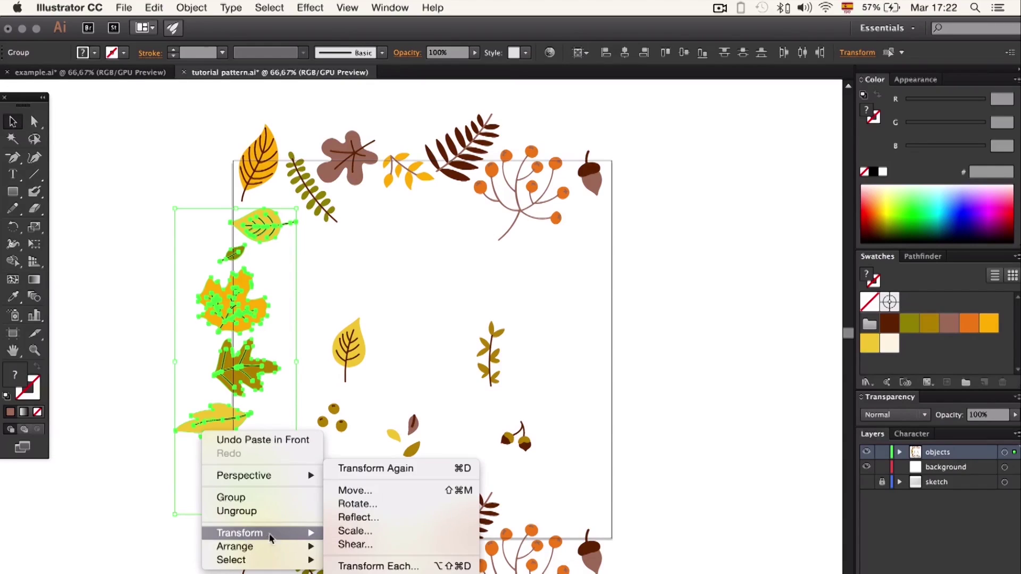
{"action": "left_click", "coordinate": [351, 495]}
{"action": "mouse_move", "coordinate": [298, 533]}
{"action": "left_click", "coordinate": [349, 487]}
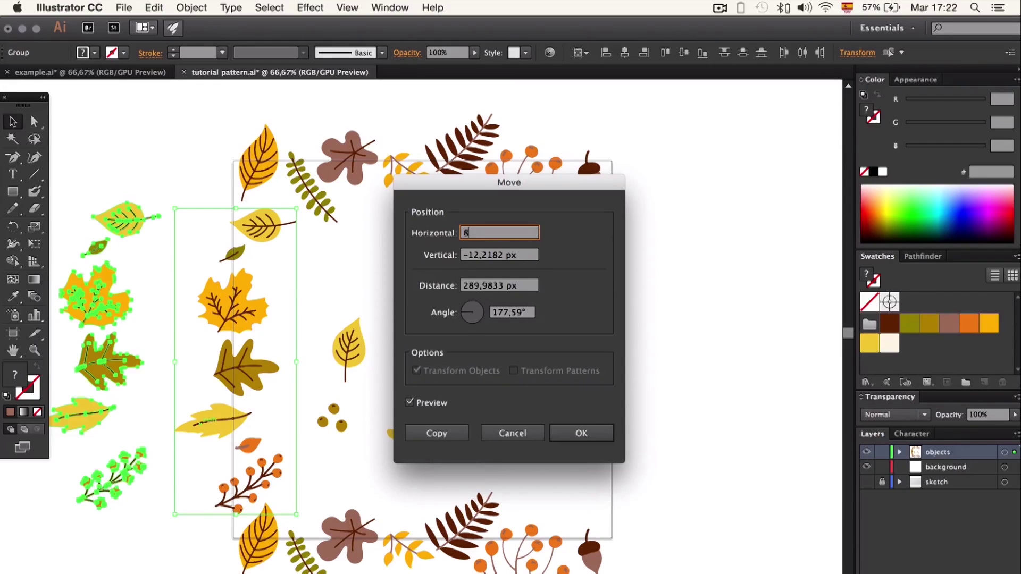
{"action": "type", "text": "800"}
{"action": "key", "text": "Tab"}
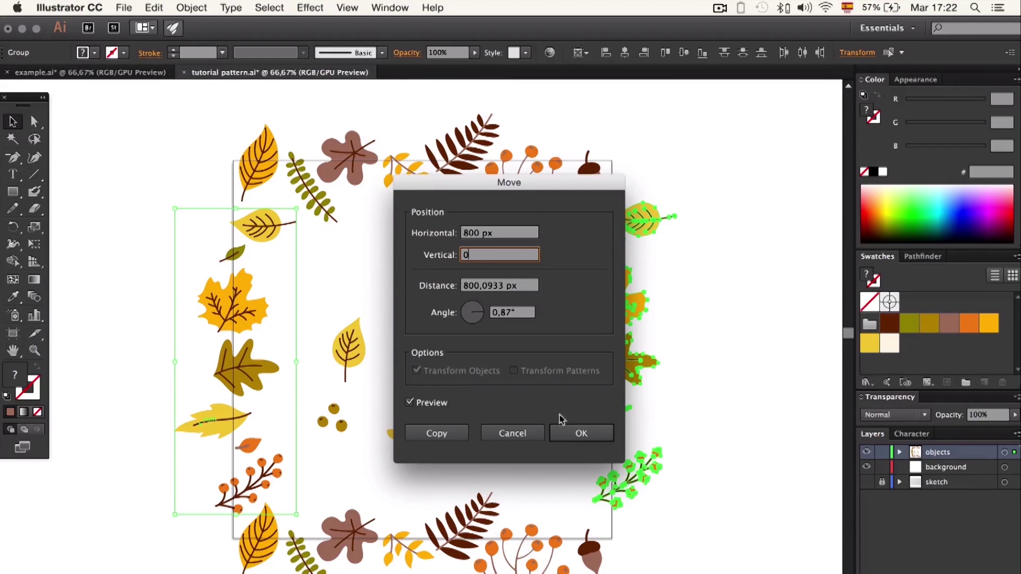
{"action": "left_click", "coordinate": [577, 436]}
{"action": "left_click", "coordinate": [735, 409]}
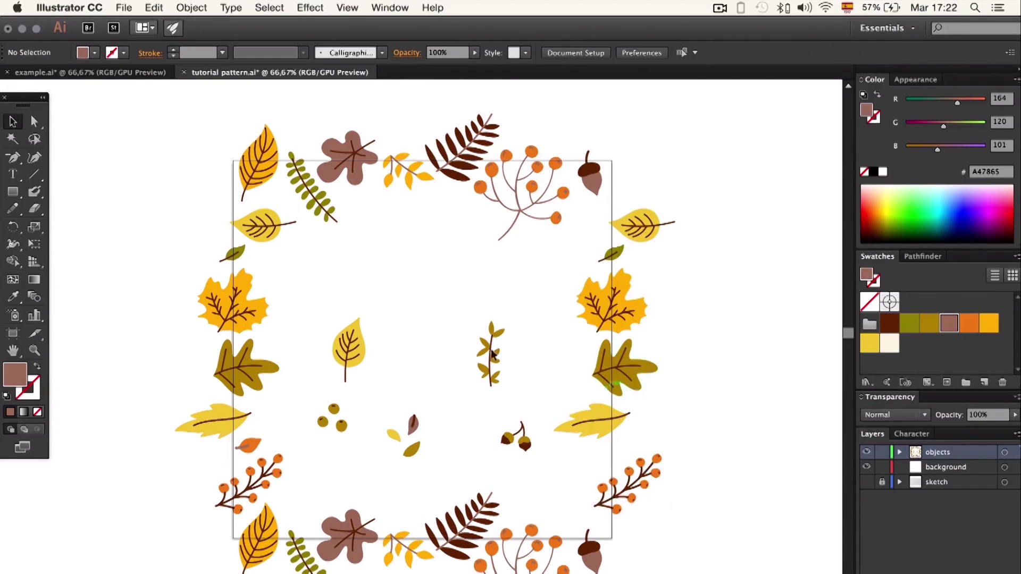
- Place the remaining upright yellow leaf below the top brown leaf and recolor its blade olive green (#968C00)
{"action": "left_click_drag", "start_coordinate": [346, 348], "coordinate": [358, 217]}
{"action": "key", "text": "a"}
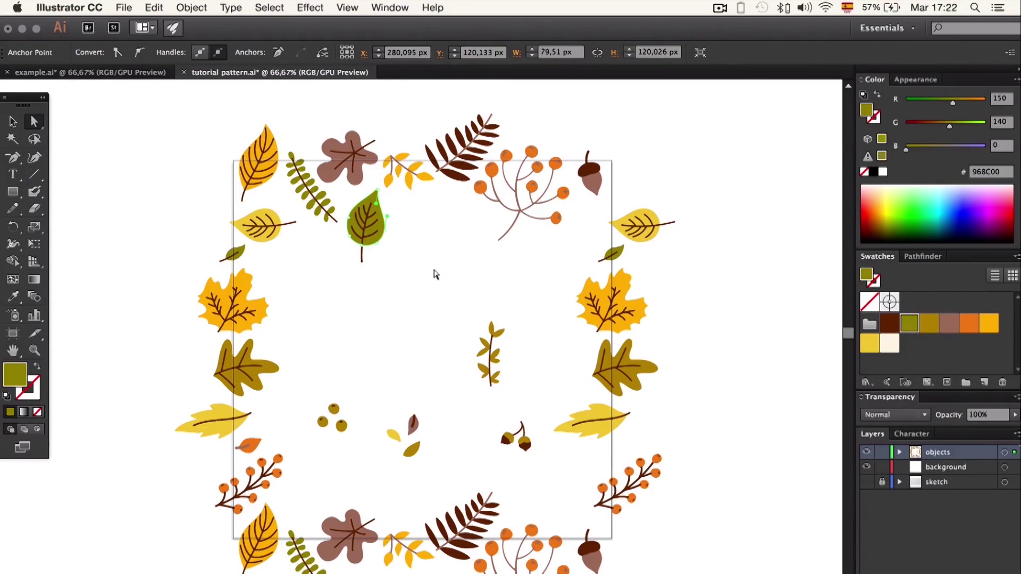
{"action": "key", "text": "v"}
- Rotate the olive sprig to near horizontal and place it below the green sprig, beside the recolored leaf
{"action": "left_click", "coordinate": [485, 342]}
{"action": "left_click_drag", "start_coordinate": [485, 342], "coordinate": [292, 271]}
{"action": "left_click_drag", "start_coordinate": [314, 245], "coordinate": [342, 256]}
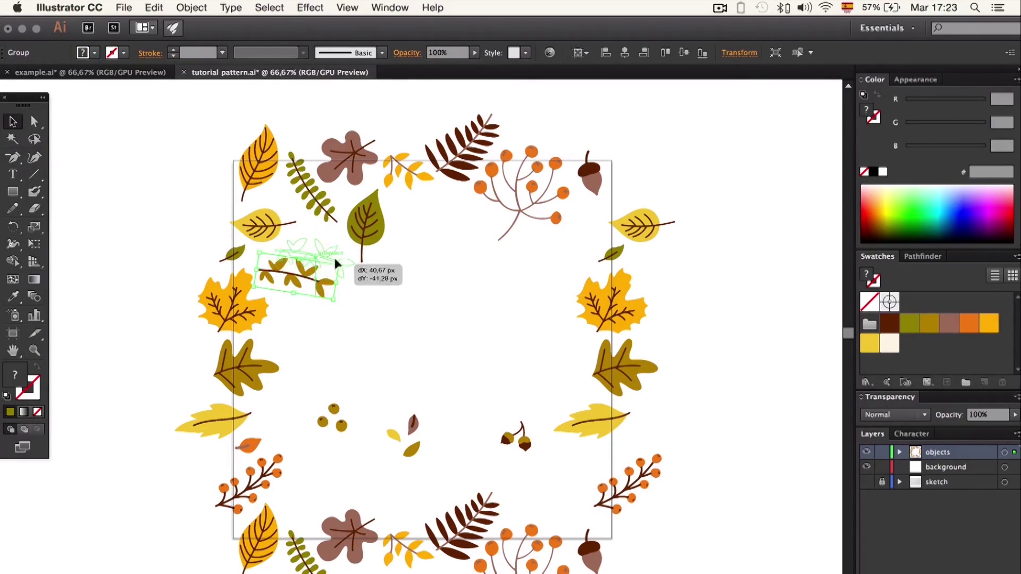
{"action": "left_click", "coordinate": [404, 319]}
- Place a rotated copy of the maple leaf below the dark brown fern and recolor it orange (#FF8424)
{"action": "left_click_drag", "start_coordinate": [234, 301], "coordinate": [314, 349]}
{"action": "left_click", "coordinate": [467, 301]}
{"action": "left_click", "coordinate": [434, 229]}
{"action": "left_click", "coordinate": [969, 323]}
- Place a rotated copy of the orange berry branch beside the left-edge maple leaf, below the olive sprig
{"action": "left_click", "coordinate": [548, 282]}
{"action": "mouse_move", "coordinate": [376, 315]}
{"action": "left_mouse_down"}
{"action": "mouse_move", "coordinate": [360, 319]}
{"action": "mouse_move", "coordinate": [386, 330]}
{"action": "left_mouse_up"}
{"action": "left_click", "coordinate": [387, 331]}
- Move the olive berries and the small loose leaves near the upper right edge, and the acorn pair near the lower right edge
{"action": "left_click_drag", "start_coordinate": [333, 417], "coordinate": [587, 225]}
{"action": "left_click", "coordinate": [505, 330]}
{"action": "left_click_drag", "start_coordinate": [409, 422], "coordinate": [559, 260]}
{"action": "left_click_drag", "start_coordinate": [508, 438], "coordinate": [561, 473]}
{"action": "key", "text": "ctrl+z"}
{"action": "left_click_drag", "start_coordinate": [519, 428], "coordinate": [560, 471]}
- Copy the brown lobed leaf below the orange maple leaf and place a rotated copy of the olive sprig toward the right edge
{"action": "left_click_drag", "start_coordinate": [349, 159], "coordinate": [426, 302]}
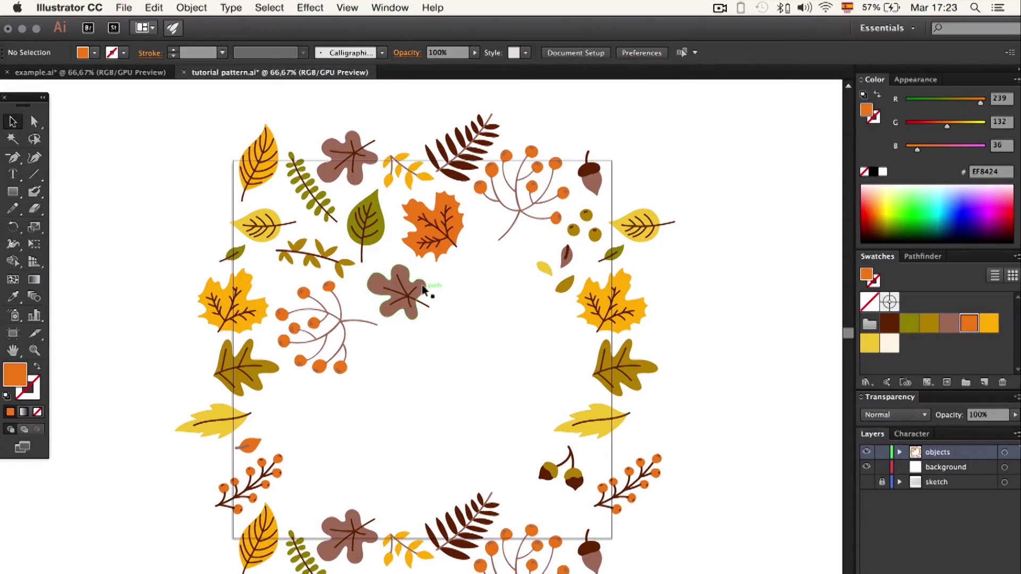
{"action": "left_click", "coordinate": [422, 285]}
{"action": "left_click", "coordinate": [490, 323]}
{"action": "left_click_drag", "start_coordinate": [315, 256], "coordinate": [540, 308]}
- Add a rotated berry sprig copy beside the right-edge oak leaf and a yellow leaf copy between the lobed leaf and the sprig
{"action": "left_click_drag", "start_coordinate": [250, 484], "coordinate": [464, 282]}
{"action": "left_click_drag", "start_coordinate": [482, 318], "coordinate": [481, 319]}
{"action": "left_click_drag", "start_coordinate": [471, 288], "coordinate": [554, 361]}
{"action": "left_click_drag", "start_coordinate": [264, 226], "coordinate": [481, 242]}
{"action": "left_click", "coordinate": [462, 358]}
- Copy the maple leaf below the left berry branch and recolor it brown by sampling the lobed leaf at the bottom edge
{"action": "left_click_drag", "start_coordinate": [229, 298], "coordinate": [316, 420]}
{"action": "key", "text": "i"}
{"action": "left_click", "coordinate": [341, 521]}
{"action": "key", "text": "v"}
{"action": "left_click", "coordinate": [394, 445]}
- Fill the lower area with rotated copies of the yellow leaf, the orange berry branch and the small green leaf
{"action": "left_click_drag", "start_coordinate": [268, 217], "coordinate": [316, 486]}
{"action": "left_click", "coordinate": [404, 445]}
{"action": "left_click_drag", "start_coordinate": [328, 300], "coordinate": [529, 407]}
{"action": "left_click_drag", "start_coordinate": [532, 396], "coordinate": [506, 421]}
{"action": "left_click_drag", "start_coordinate": [232, 254], "coordinate": [551, 505]}
{"action": "mouse_move", "coordinate": [556, 492]}
{"action": "left_mouse_down"}
{"action": "mouse_move", "coordinate": [547, 490]}
{"action": "mouse_move", "coordinate": [564, 495]}
{"action": "left_mouse_up"}
- Fill the middle with copies of the oak leaf, the yellow leaf and the berry sprig, adjusting their rotation and position
{"action": "left_click_drag", "start_coordinate": [242, 367], "coordinate": [495, 347]}
{"action": "left_click_drag", "start_coordinate": [314, 494], "coordinate": [376, 388]}
{"action": "left_click_drag", "start_coordinate": [255, 481], "coordinate": [431, 330]}
{"action": "left_click_drag", "start_coordinate": [362, 423], "coordinate": [369, 393]}
{"action": "left_click_drag", "start_coordinate": [370, 393], "coordinate": [375, 372]}
{"action": "left_click", "coordinate": [388, 330]}
- Copy the central lobed leaf to the lower center and recolor it with the right-edge maple leaf's yellow-orange
{"action": "left_click_drag", "start_coordinate": [391, 292], "coordinate": [375, 481]}
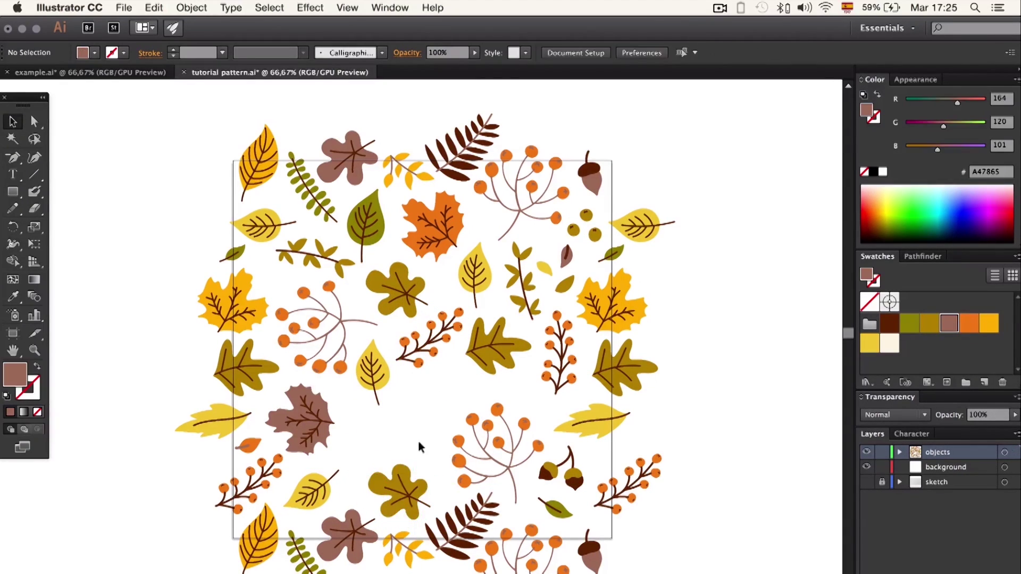
{"action": "key", "text": "i"}
{"action": "left_click", "coordinate": [612, 304]}
- Add a rotated copy of the orange maple leaf above the yellow-orange lobed leaf and a rotated olive sprig copy to its left
{"action": "left_click_drag", "start_coordinate": [442, 223], "coordinate": [420, 416], "text": "alt"}
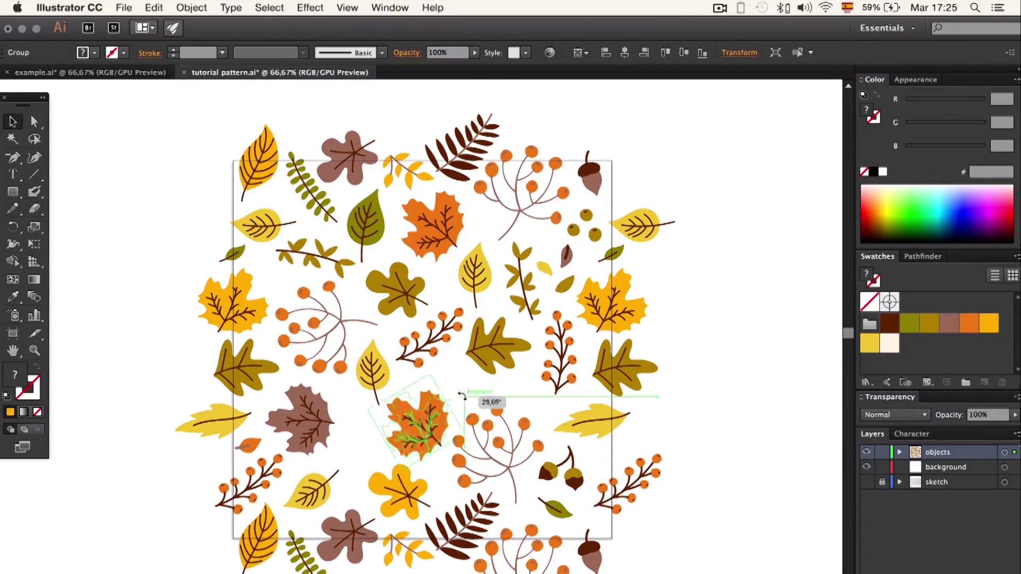
{"action": "left_click", "coordinate": [464, 381]}
{"action": "left_click_drag", "start_coordinate": [298, 243], "coordinate": [362, 385], "text": "alt"}
{"action": "left_click", "coordinate": [417, 383]}
- Fill the remaining gaps with copies of the small green leaf and the small orange leaf, replacing the small brown leaf
{"action": "left_click_drag", "start_coordinate": [233, 255], "coordinate": [456, 395], "text": "alt"}
{"action": "left_click", "coordinate": [566, 261]}
{"action": "left_click_drag", "start_coordinate": [232, 254], "coordinate": [570, 256], "text": "alt"}
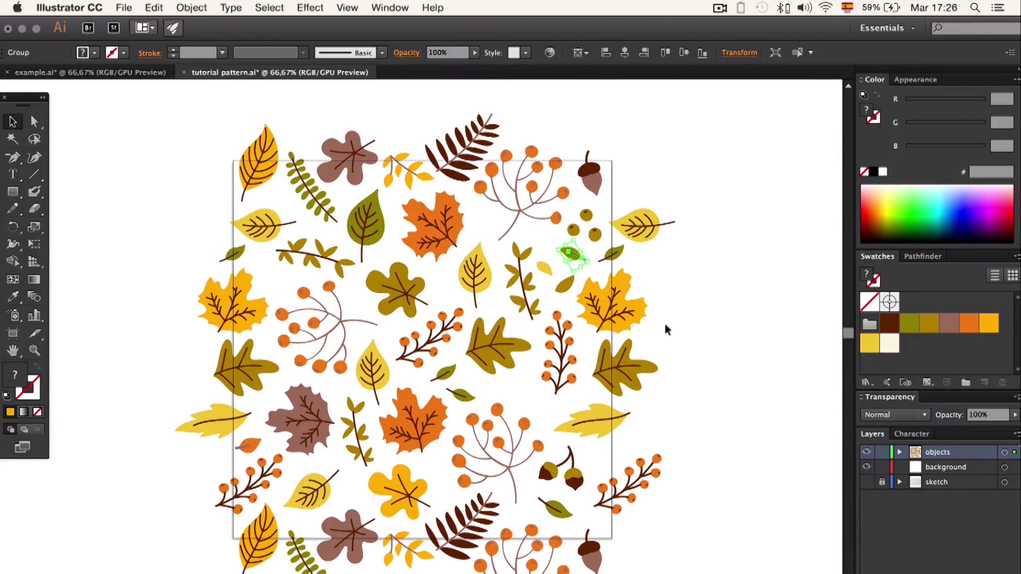
{"action": "left_click_drag", "start_coordinate": [232, 255], "coordinate": [532, 384], "text": "alt"}
{"action": "left_click_drag", "start_coordinate": [250, 444], "coordinate": [636, 432], "text": "alt"}
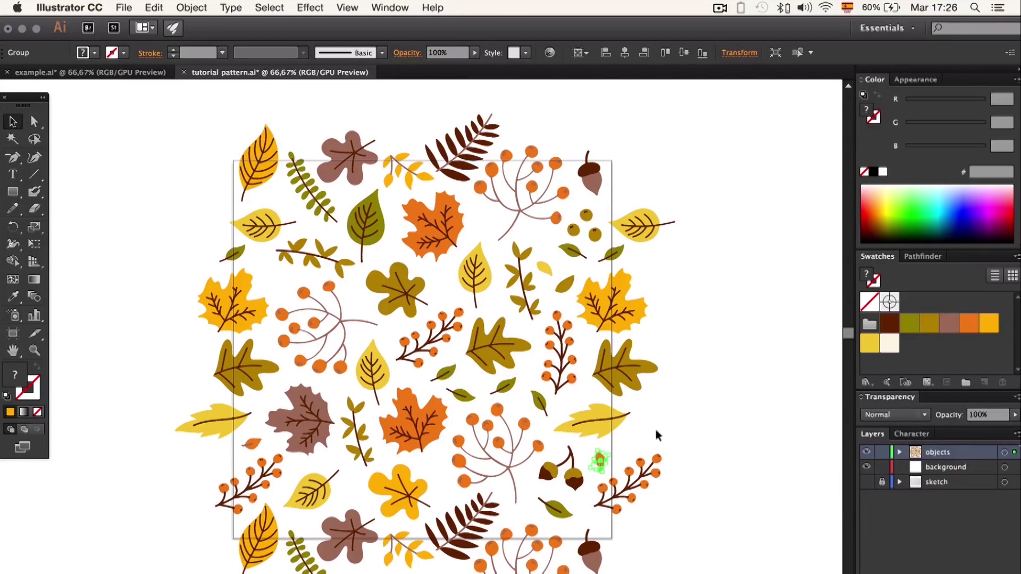
{"action": "left_click", "coordinate": [662, 429]}
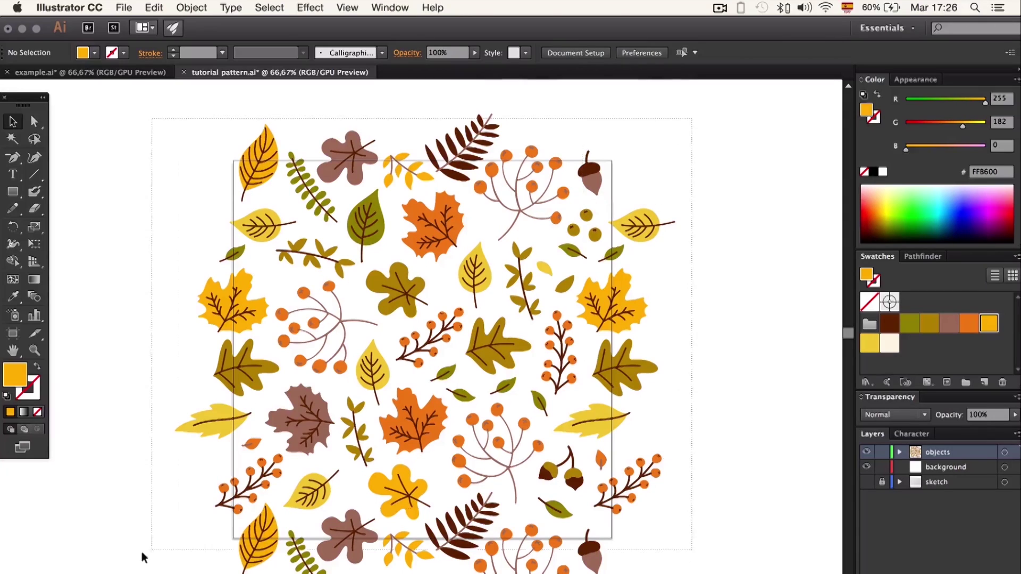
- Select all the plant artwork and group it
{"action": "key", "text": "super+a"}
{"action": "scroll", "coordinate": [496, 421], "scroll_direction": "down", "scroll_amount": 2}
{"action": "scroll", "coordinate": [496, 420], "scroll_direction": "right", "scroll_amount": 2}
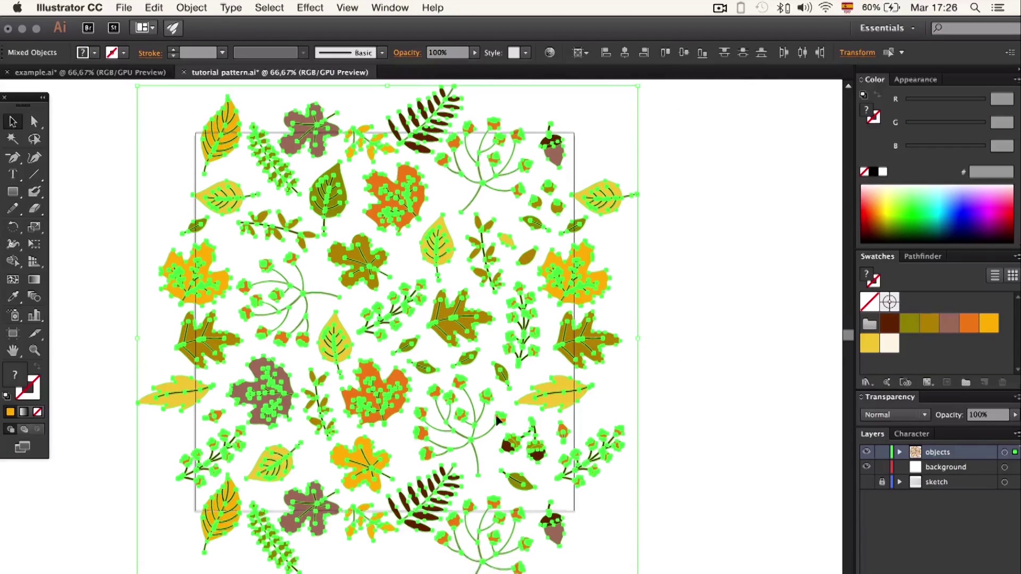
{"action": "left_click", "coordinate": [192, 8]}
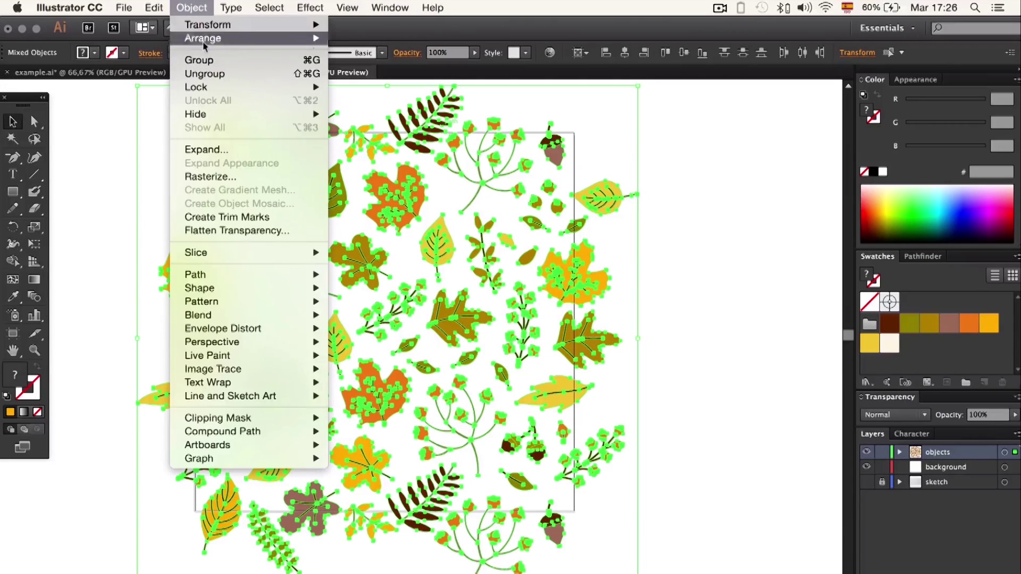
{"action": "left_click", "coordinate": [199, 60]}
{"action": "left_click", "coordinate": [737, 284]}
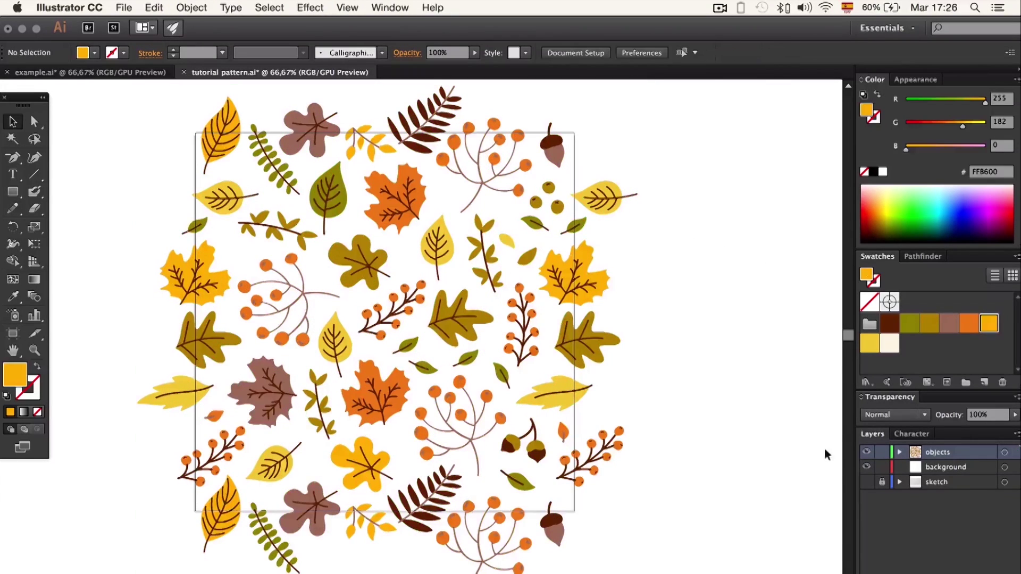
- Lock the objects layer and draw an 800 × 800 px rectangle on the background layer
{"action": "left_click", "coordinate": [923, 470]}
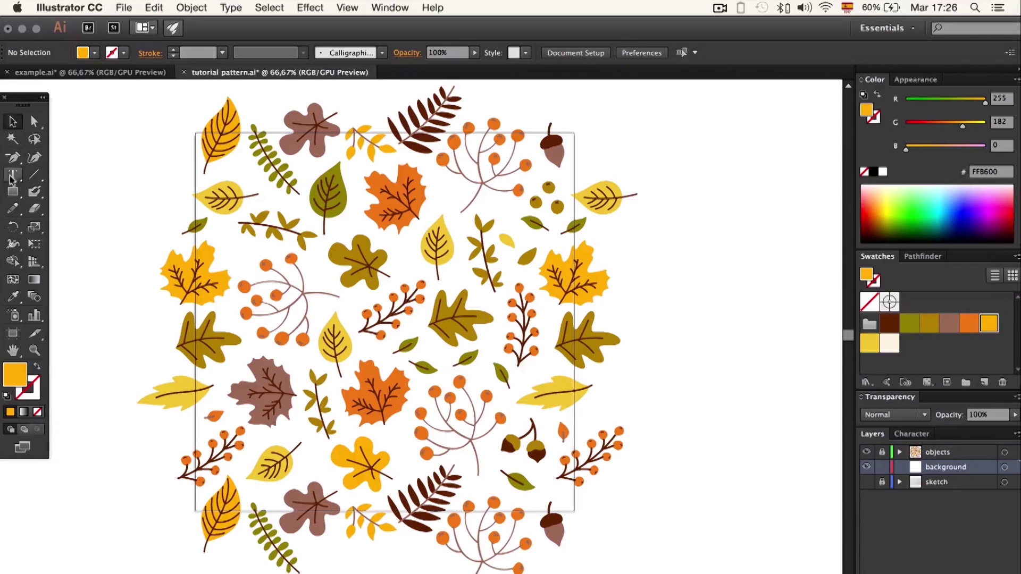
{"action": "left_click", "coordinate": [256, 189]}
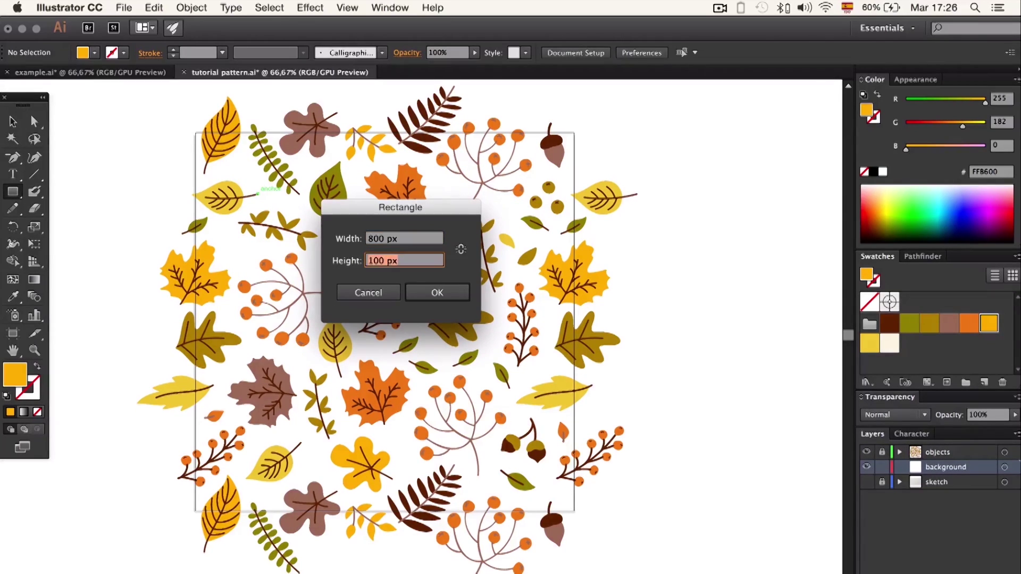
{"action": "key", "text": "Return"}
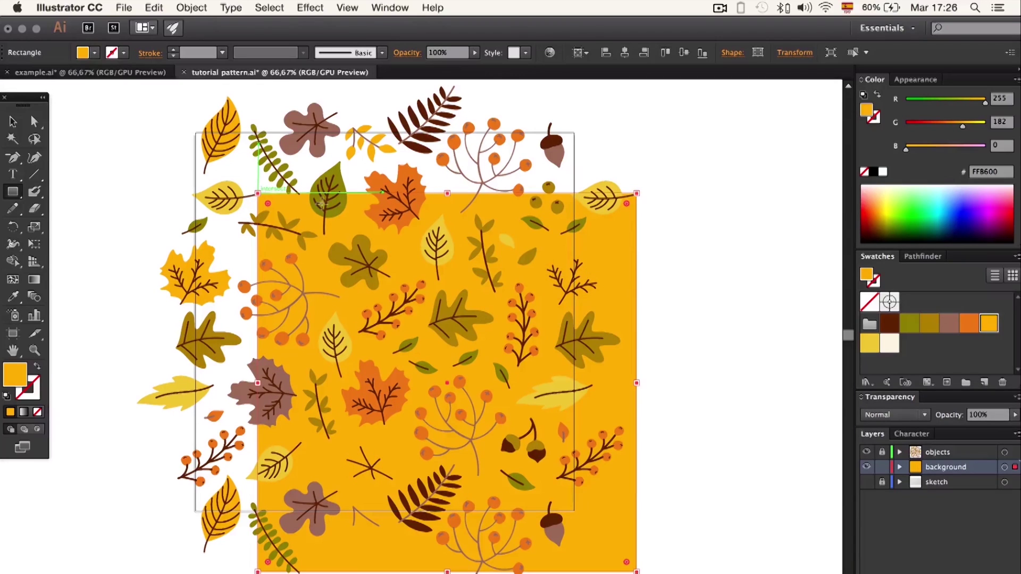
{"action": "key", "text": "v"}
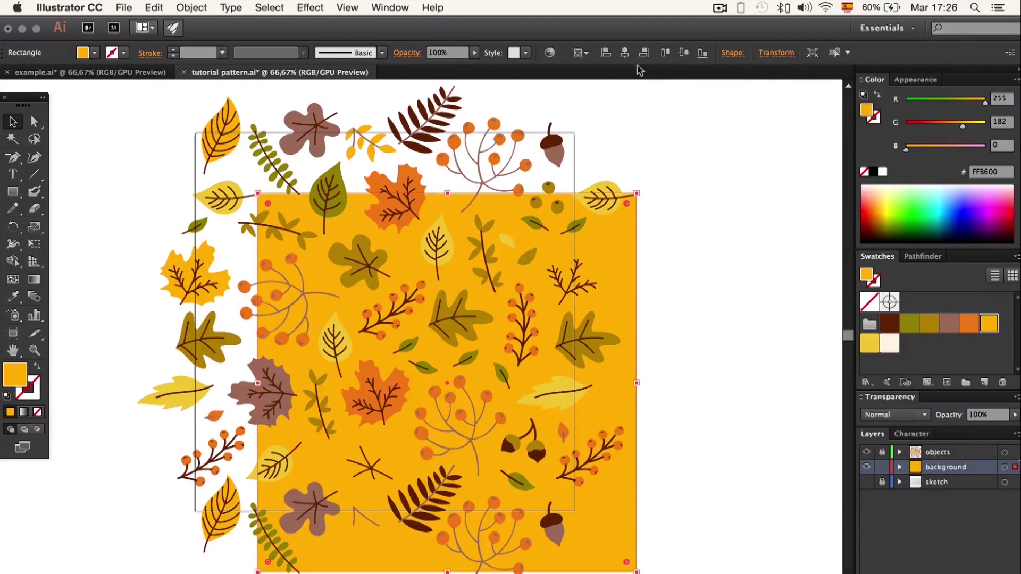
- Center the background square on the artboard in both directions and fill it with the cream swatch
{"action": "left_click", "coordinate": [581, 52]}
{"action": "left_click", "coordinate": [625, 53]}
{"action": "left_click", "coordinate": [685, 52]}
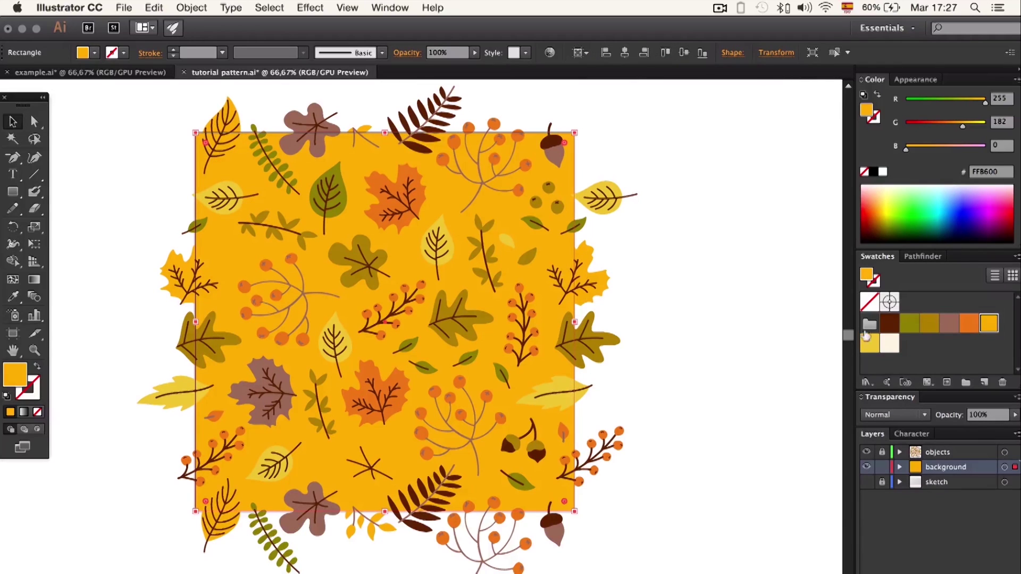
{"action": "left_click", "coordinate": [889, 343]}
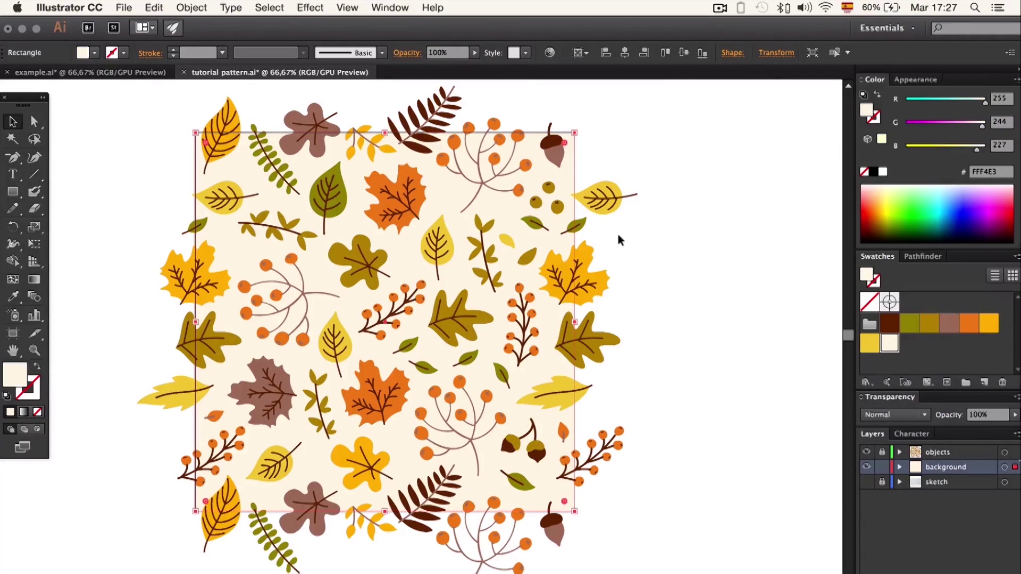
- Set the default fill to none, then group the unlocked plant artwork together with the cream background
{"action": "left_click", "coordinate": [93, 154]}
{"action": "left_click", "coordinate": [14, 193]}
{"action": "left_click", "coordinate": [38, 413]}
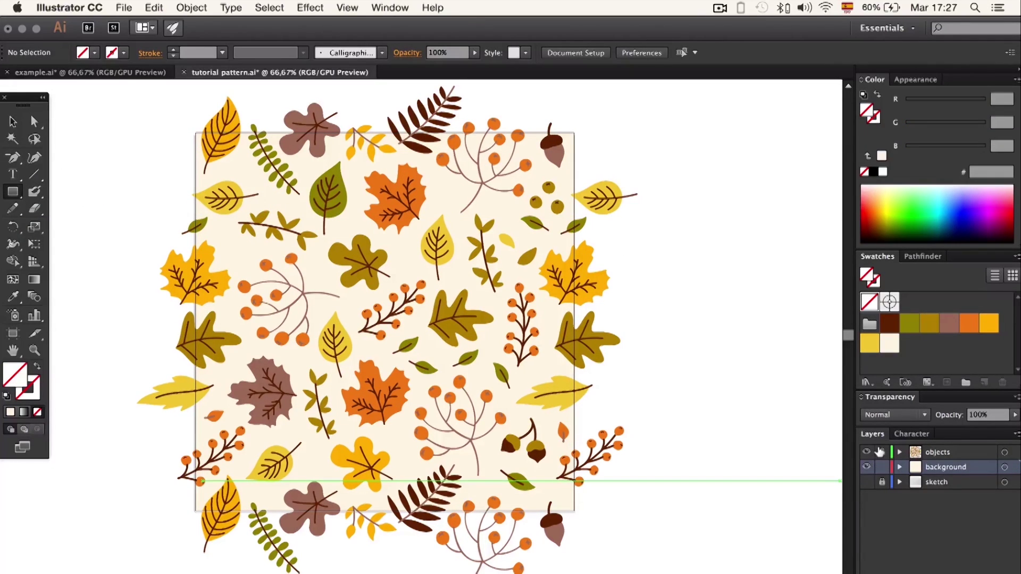
{"action": "key", "text": "v"}
{"action": "key", "text": "super+a"}
{"action": "left_click", "coordinate": [187, 8]}
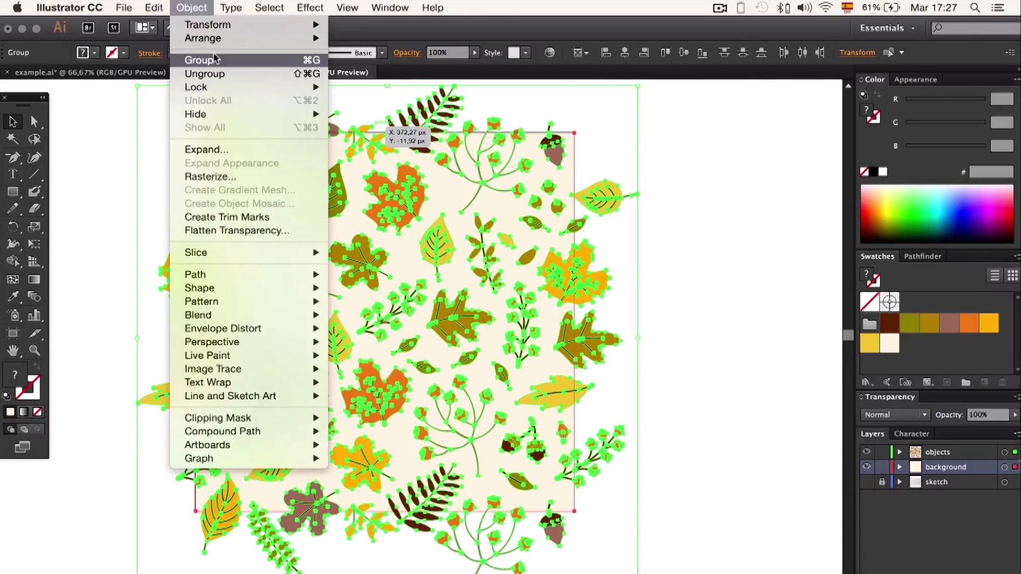
{"action": "left_click", "coordinate": [215, 59]}
- Draw an unfilled 800 × 800 px rectangle on the objects layer and center it on the artboard
{"action": "left_click", "coordinate": [672, 209]}
{"action": "left_click", "coordinate": [139, 133]}
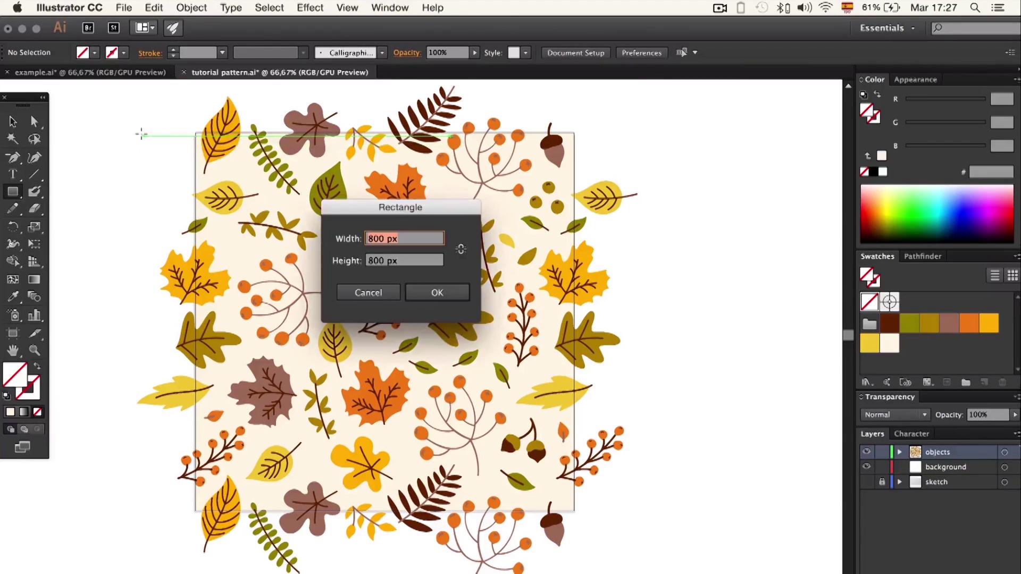
{"action": "left_click", "coordinate": [433, 294]}
{"action": "left_click", "coordinate": [625, 53]}
{"action": "left_click", "coordinate": [684, 52]}
{"action": "key", "text": "v"}
- Select all the artwork and make a clipping mask from the unfilled square
{"action": "key", "text": "super+a"}
{"action": "left_click", "coordinate": [192, 8]}
{"action": "mouse_move", "coordinate": [224, 418]}
{"action": "left_click", "coordinate": [371, 417]}
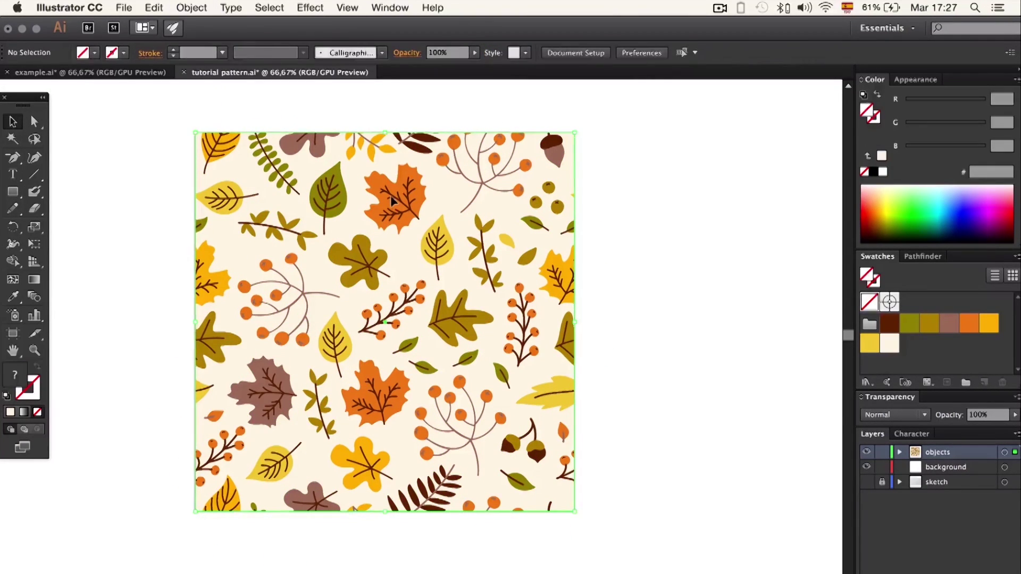
- Duplicate the clipped leaf tile and place the copy beside the artboard, to the right of the original
{"action": "left_click", "coordinate": [392, 201]}
{"action": "left_click", "coordinate": [202, 6]}
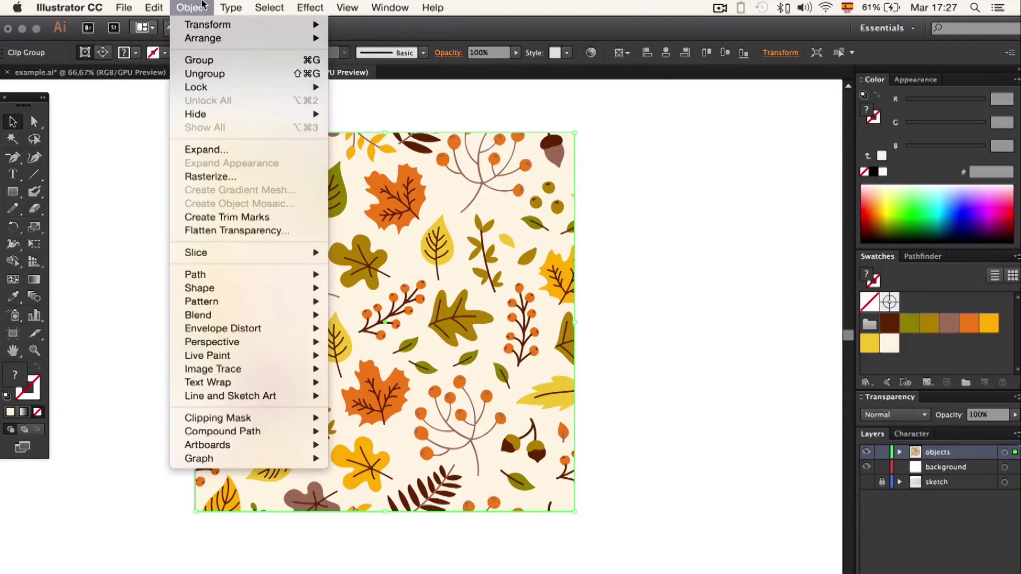
{"action": "mouse_move", "coordinate": [153, 8]}
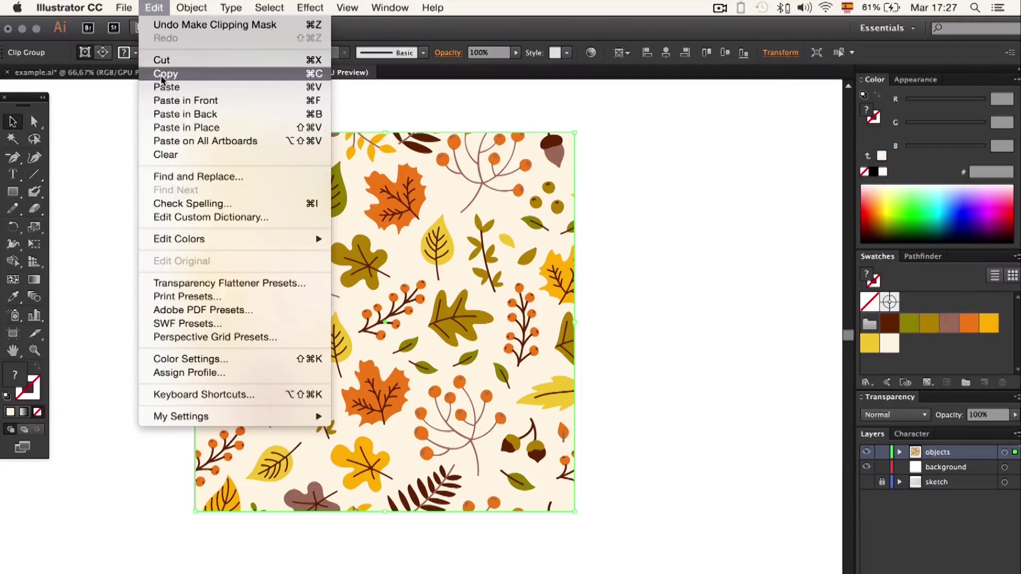
{"action": "left_click", "coordinate": [166, 88]}
{"action": "left_click_drag", "start_coordinate": [340, 215], "coordinate": [740, 216]}
{"action": "scroll", "coordinate": [723, 212], "scroll_direction": "right", "scroll_amount": 3}
{"action": "scroll", "coordinate": [723, 220], "scroll_direction": "left", "scroll_amount": 2}
- Flatten the transparency of the original tile on the artboard and combine its shapes with Pathfinder Merge
{"action": "left_click", "coordinate": [497, 219]}
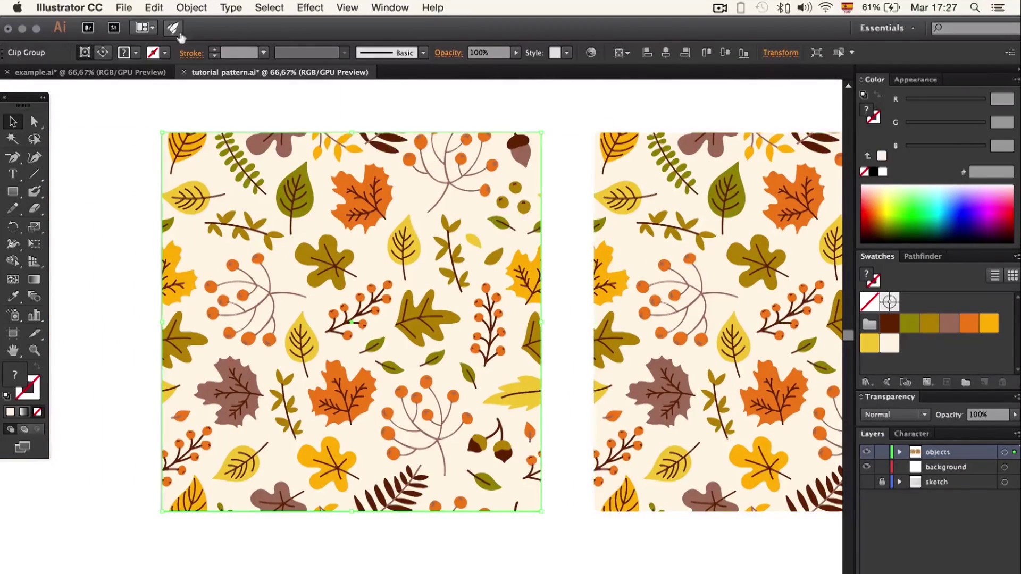
{"action": "left_click", "coordinate": [192, 7]}
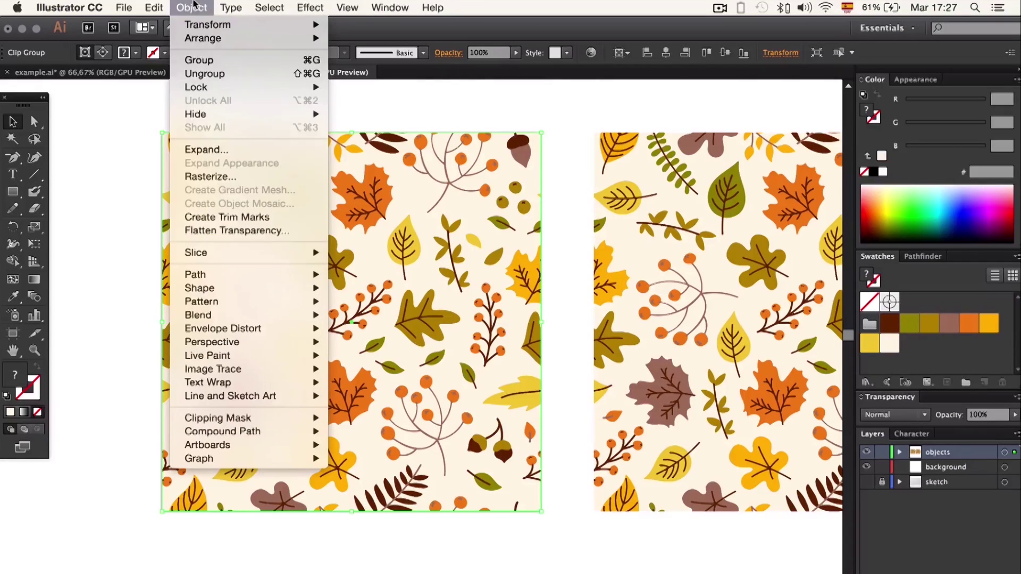
{"action": "left_click", "coordinate": [237, 230]}
{"action": "left_click", "coordinate": [633, 451]}
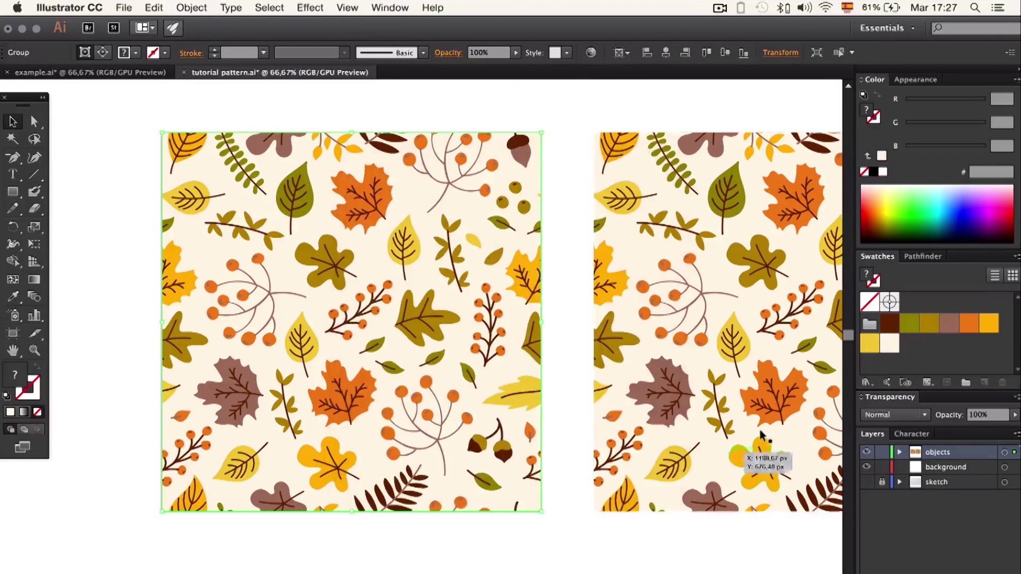
{"action": "left_click", "coordinate": [929, 257]}
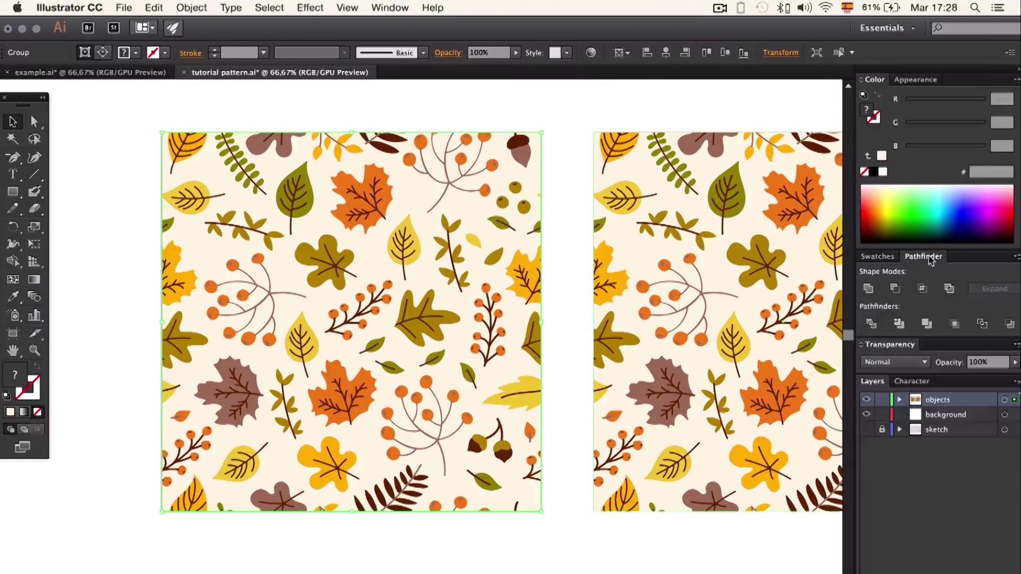
{"action": "left_click", "coordinate": [927, 324]}
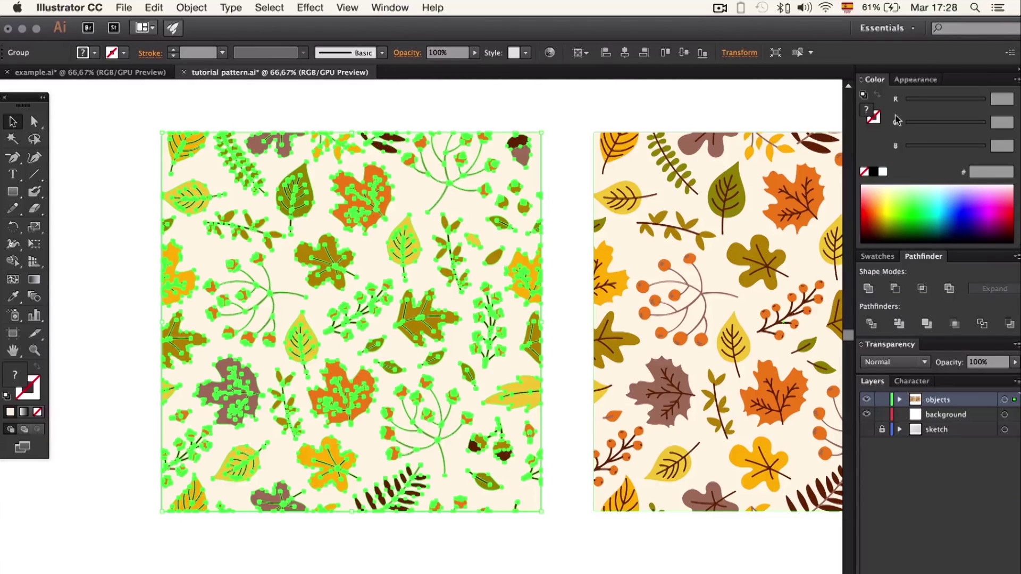
- Save the merged tile as a pattern swatch and delete the tile from the artboard
{"action": "left_click", "coordinate": [877, 257]}
{"action": "left_click_drag", "start_coordinate": [451, 315], "coordinate": [909, 309]}
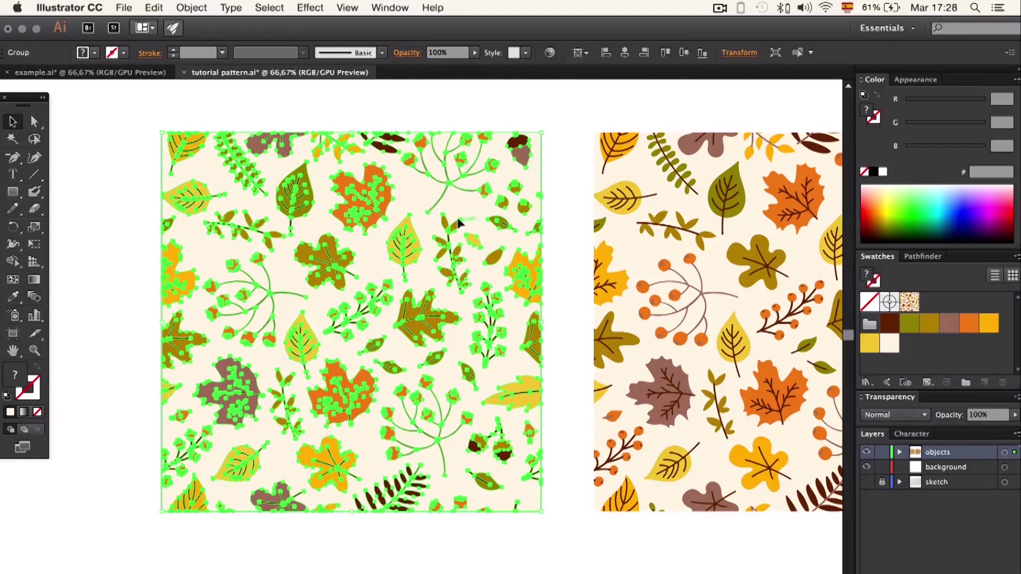
{"action": "key", "text": "Delete"}
{"action": "scroll", "coordinate": [458, 221], "scroll_direction": "left", "scroll_amount": 2}
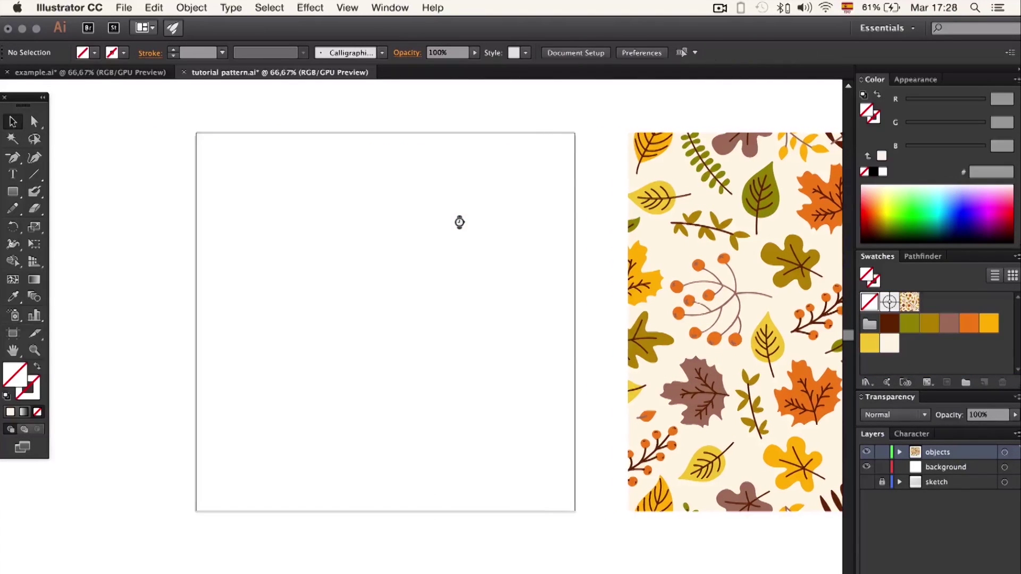
- Draw a square in the middle of the artboard and fill it with the new leaf pattern swatch
{"action": "left_click", "coordinate": [13, 193]}
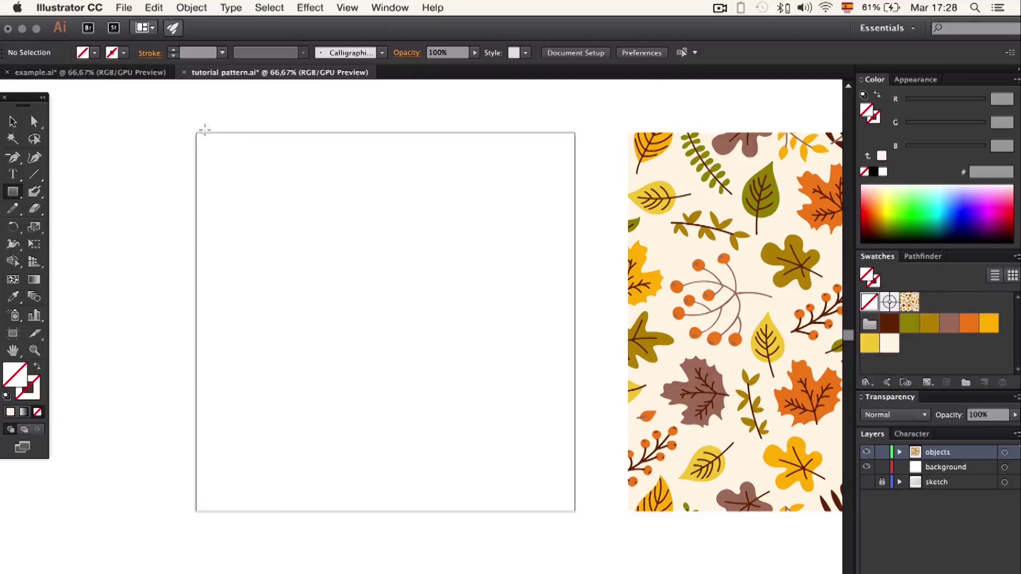
{"action": "left_click_drag", "start_coordinate": [386, 318], "coordinate": [491, 182]}
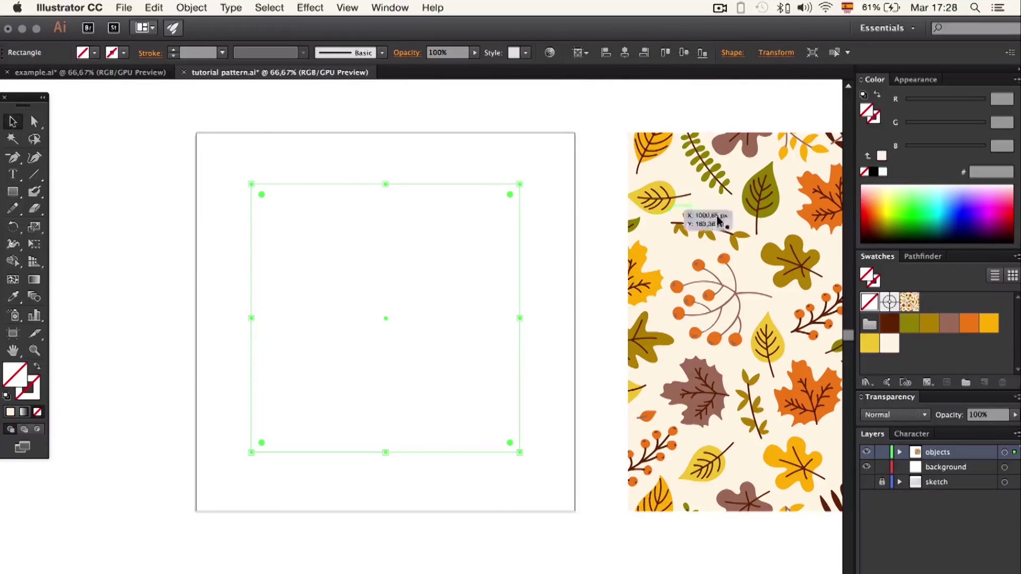
{"action": "left_click", "coordinate": [910, 301]}
{"action": "key", "text": "v"}
{"action": "scroll", "coordinate": [330, 239], "scroll_direction": "left", "scroll_amount": 3}
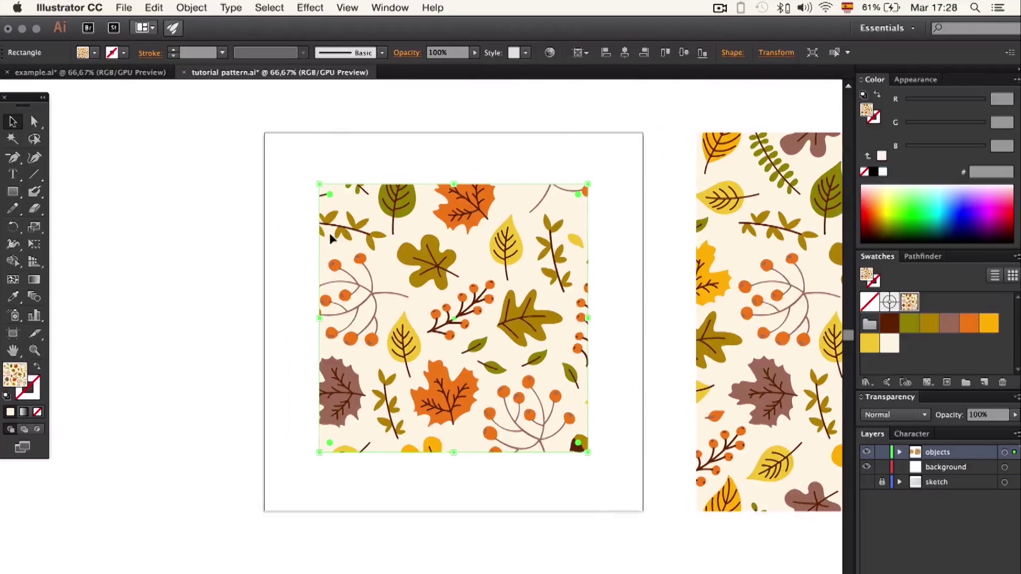
- Draw a large five-pointed star filled with the leaf pattern to the left of the artboard
{"action": "left_click", "coordinate": [210, 221]}
{"action": "left_click_drag", "start_coordinate": [13, 191], "coordinate": [58, 260]}
{"action": "scroll", "coordinate": [183, 278], "scroll_direction": "left", "scroll_amount": 6}
{"action": "left_click_drag", "start_coordinate": [198, 305], "coordinate": [434, 305]}
{"action": "key", "text": "v"}
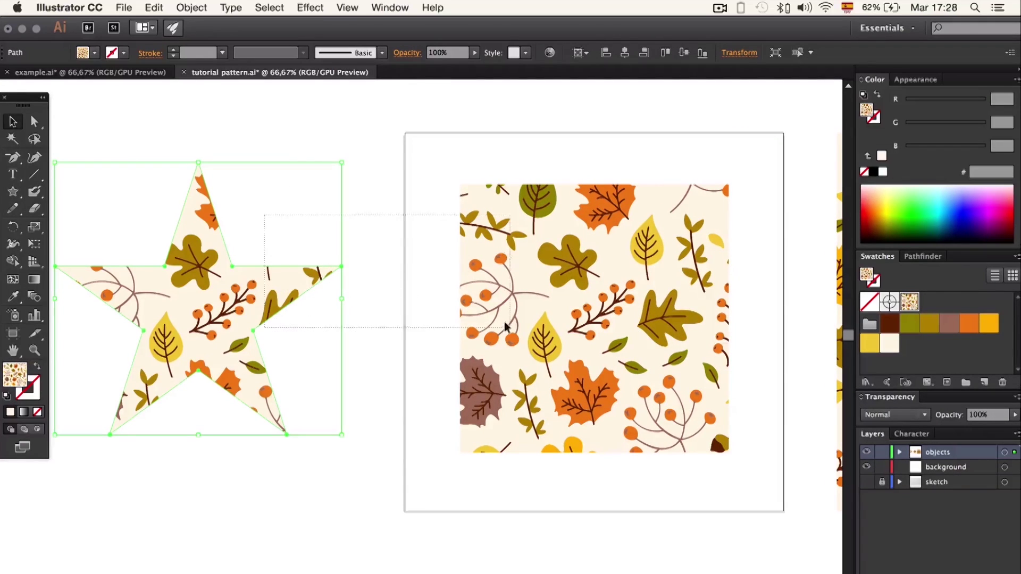
- Delete the pattern-filled star and the pattern-filled square
{"action": "left_click_drag", "start_coordinate": [504, 321], "coordinate": [504, 321]}
{"action": "key", "text": "Delete"}
{"action": "scroll", "coordinate": [503, 279], "scroll_direction": "right", "scroll_amount": 5}
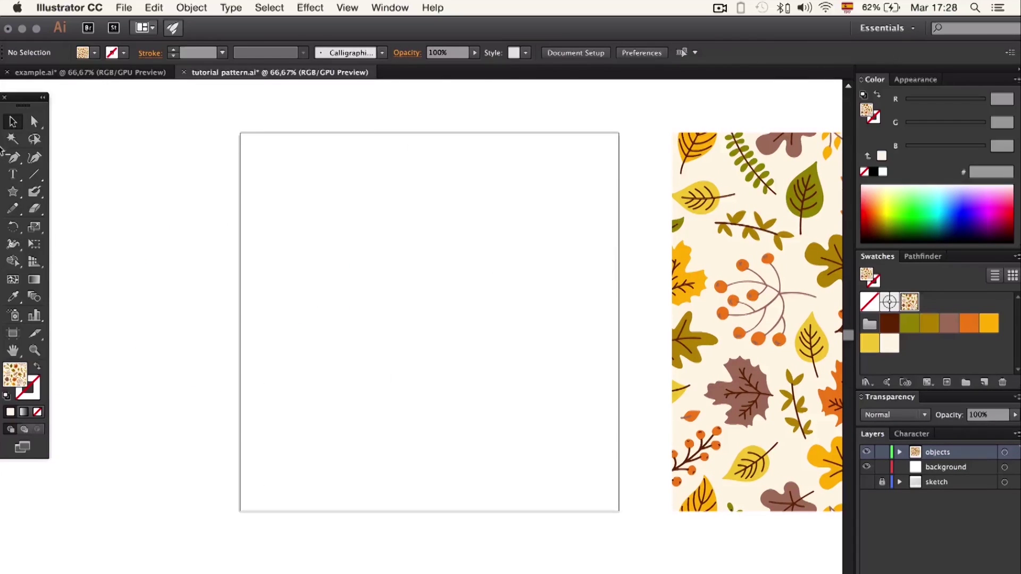
- Draw a rectangle with the leaf pattern fill, starting from the artboard's upper-left corner
{"action": "left_click_drag", "start_coordinate": [15, 195], "coordinate": [56, 193]}
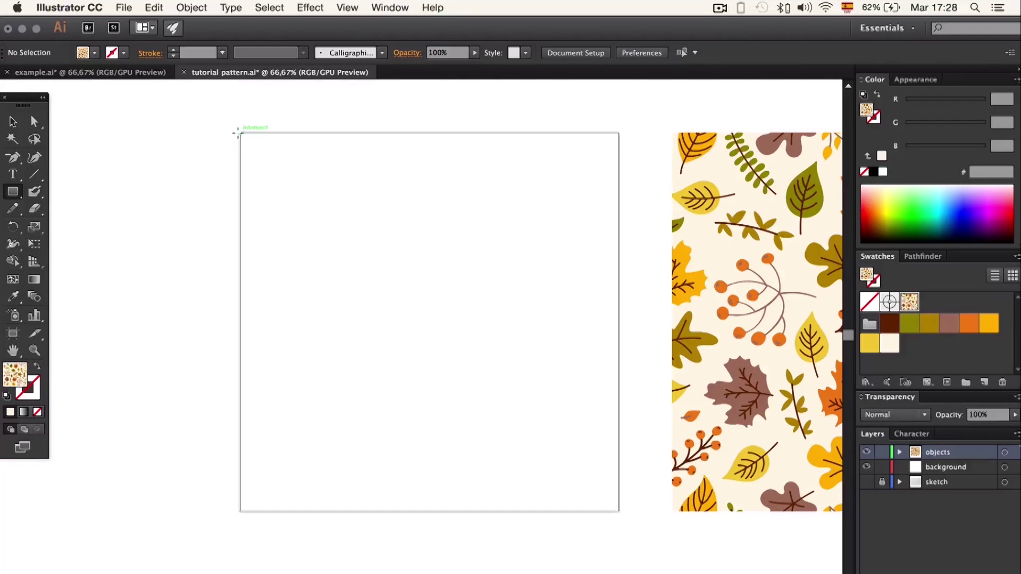